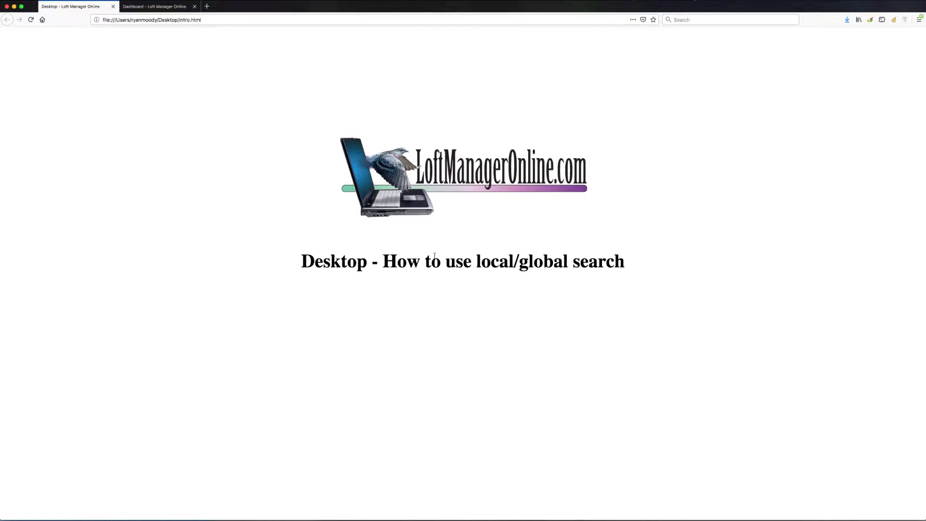
Step: Switch to the Dashboard tab showing My Birds and focus the Quick Search box
click(153, 6)
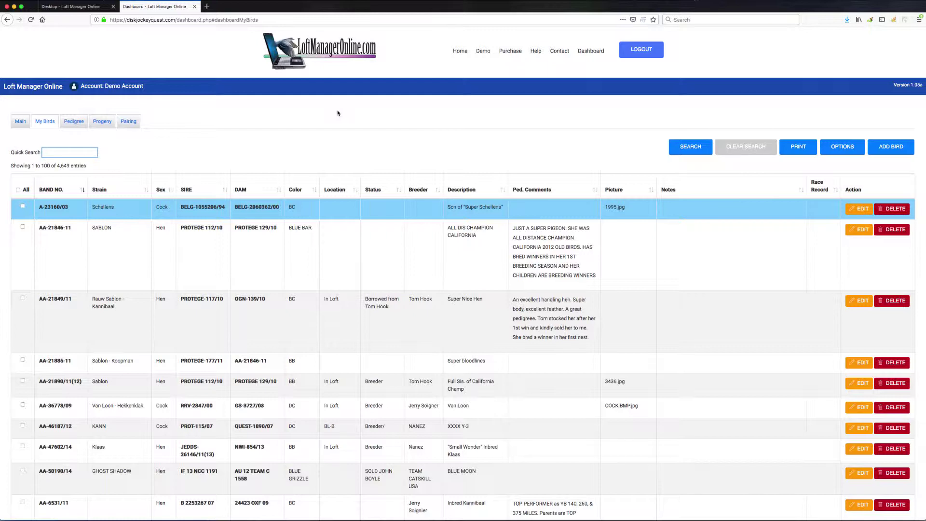
click(255, 153)
Step: Quick-search the bird list for 'BELG' and check the 978 matching entries
click(50, 151)
text(BELG)
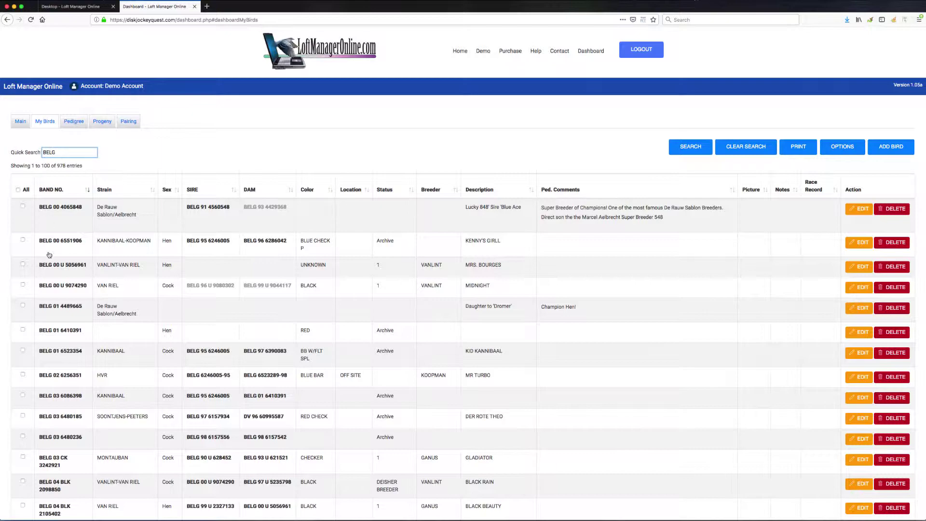
scroll(54, 257, down, 3)
scroll(53, 257, down, 7)
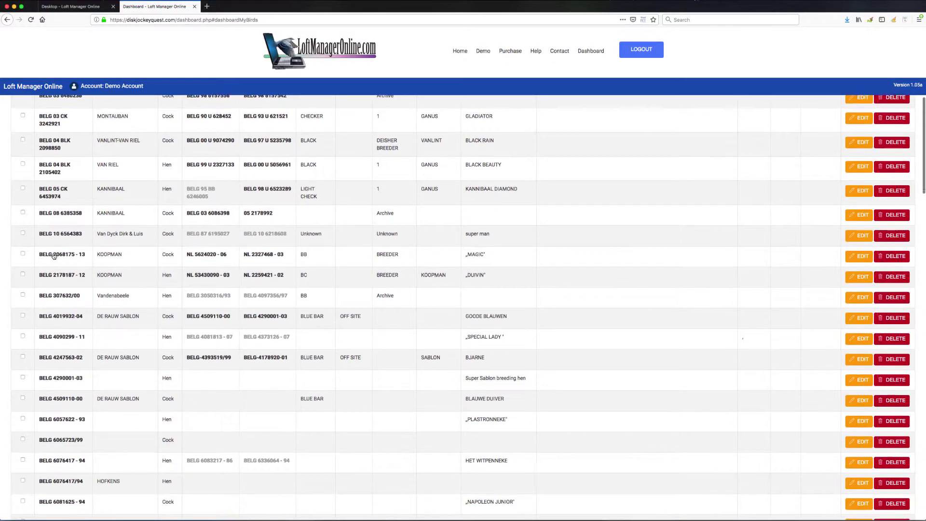
scroll(54, 257, up, 7)
scroll(53, 256, up, 3)
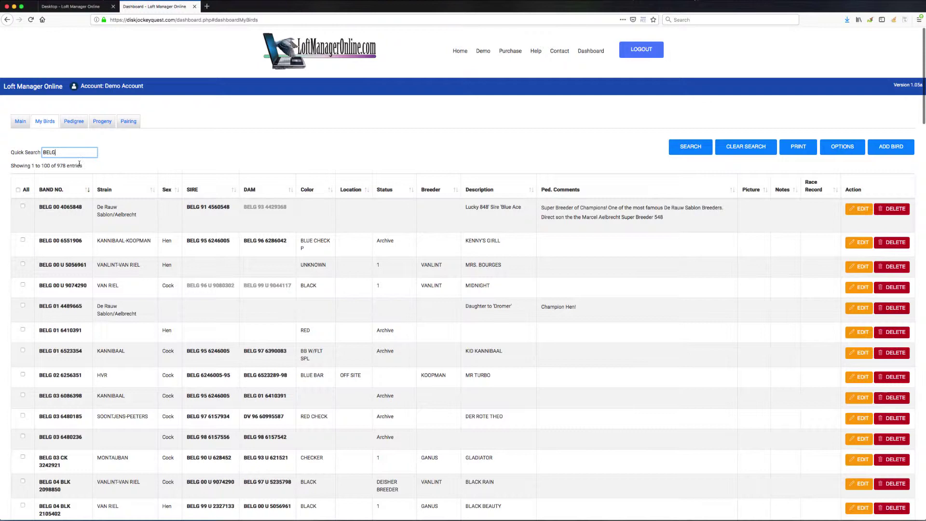
drag(58, 165, 89, 166)
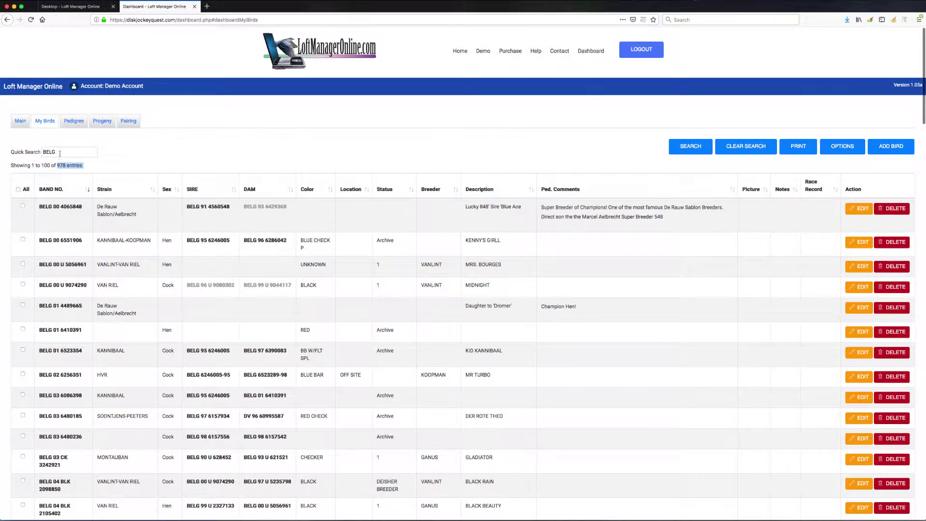
scroll(57, 150, down, 2)
scroll(67, 145, up, 2)
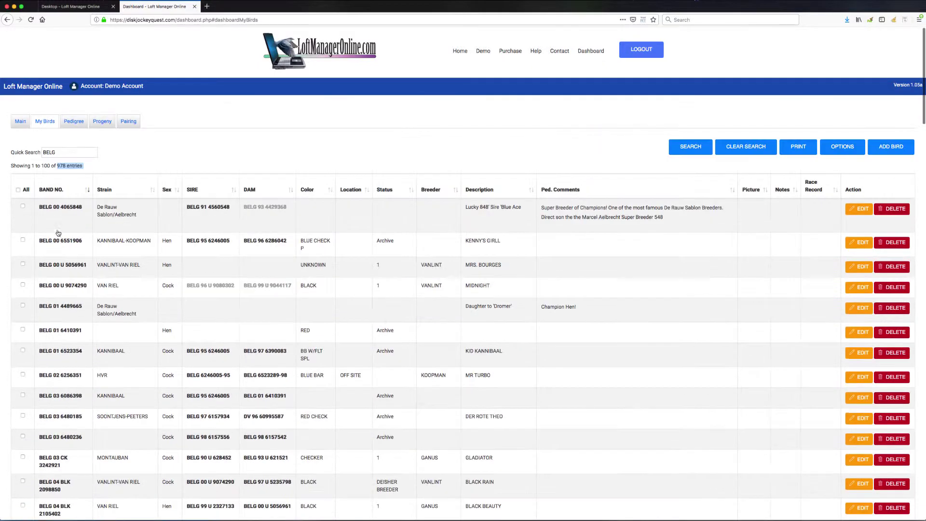
Step: Change the quick search term to 'BELG 00'
click(76, 151)
key(BackSpace)
key(BackSpace)
key(BackSpace)
key(BackSpace)
text(BELG 0)
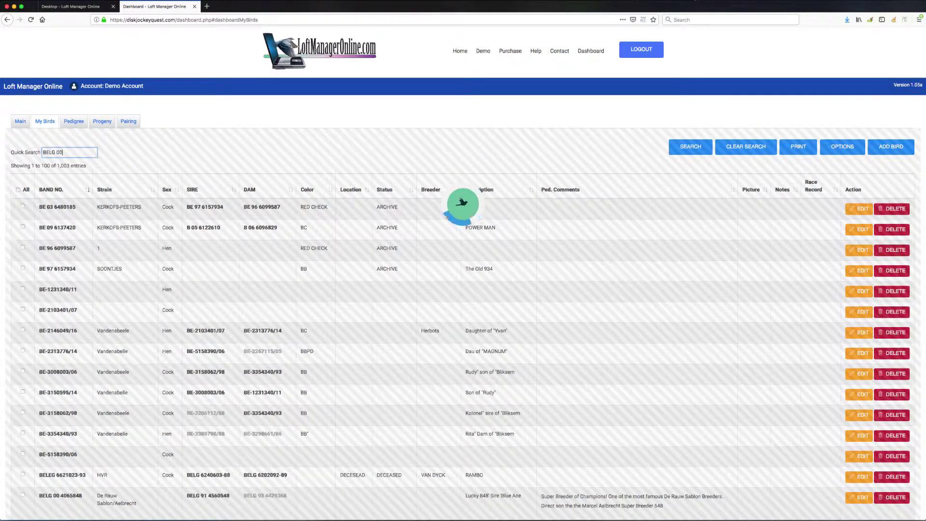
text(0)
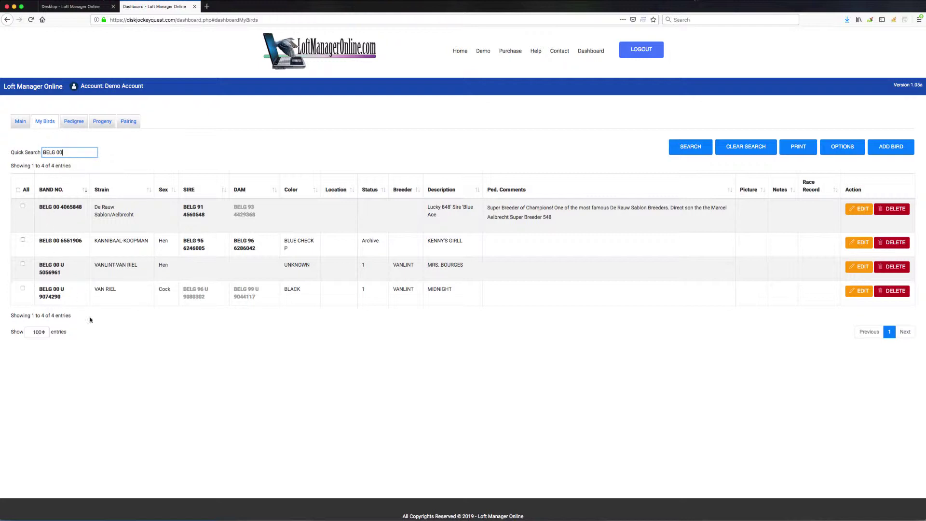
click(153, 164)
click(66, 212)
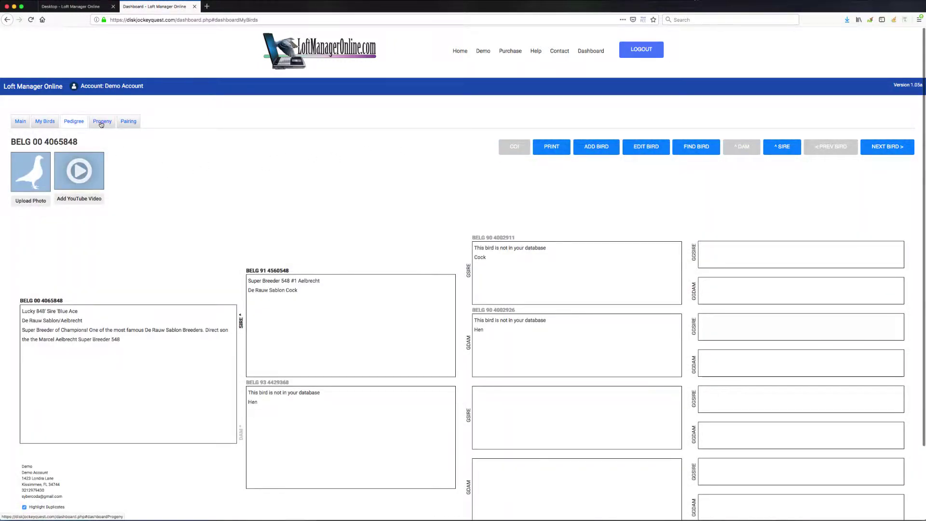
click(888, 147)
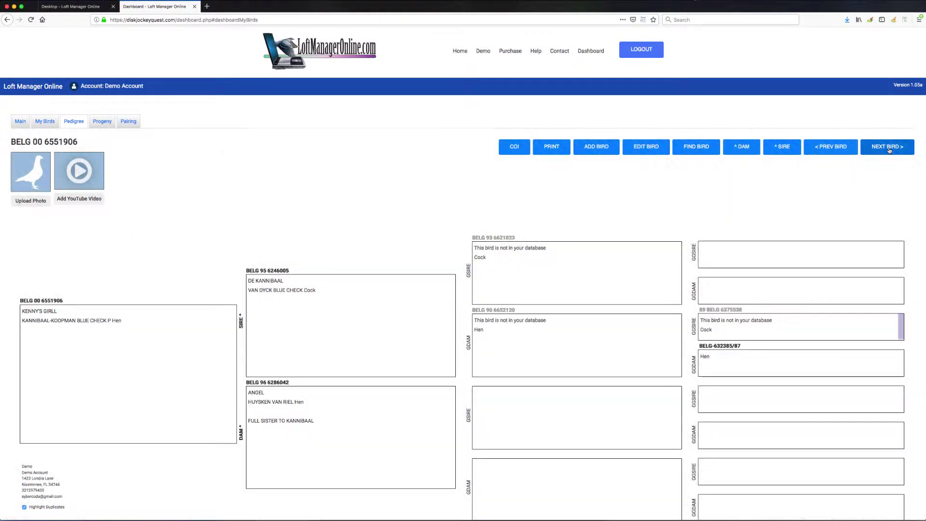
click(47, 124)
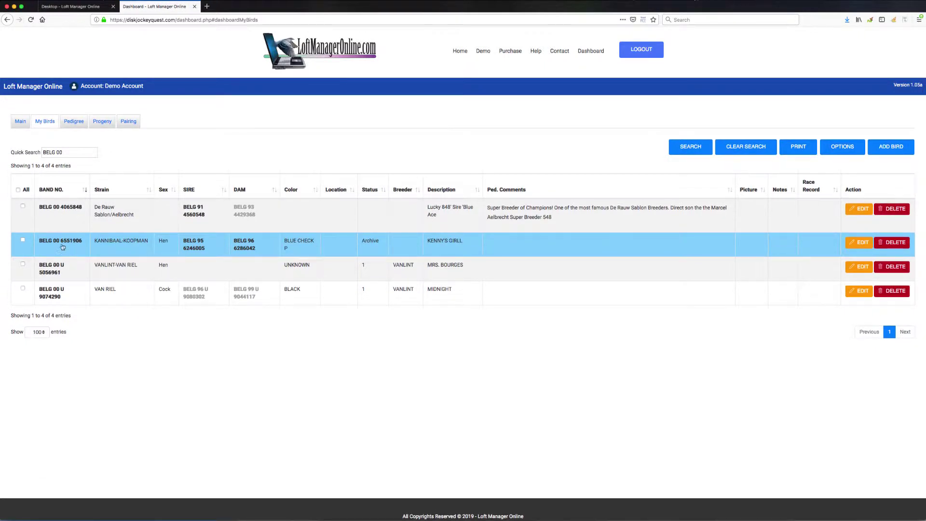
click(73, 125)
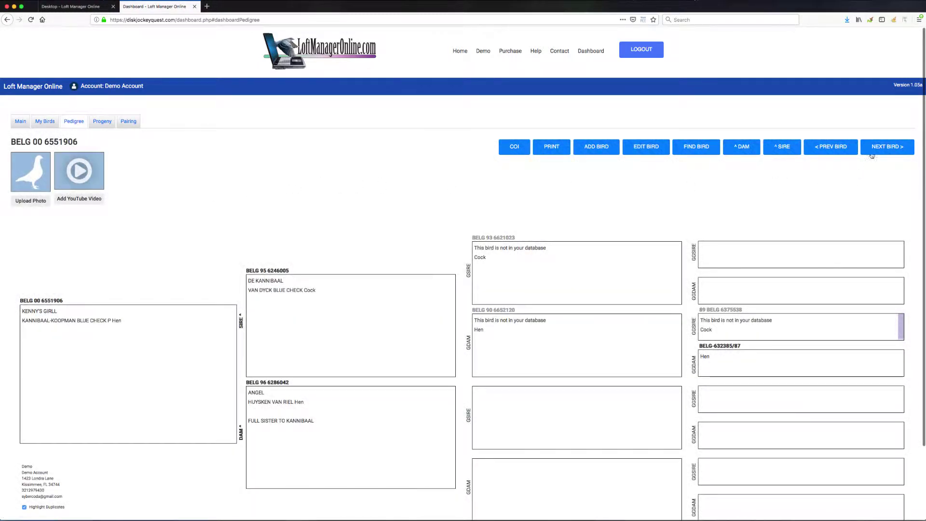
click(888, 147)
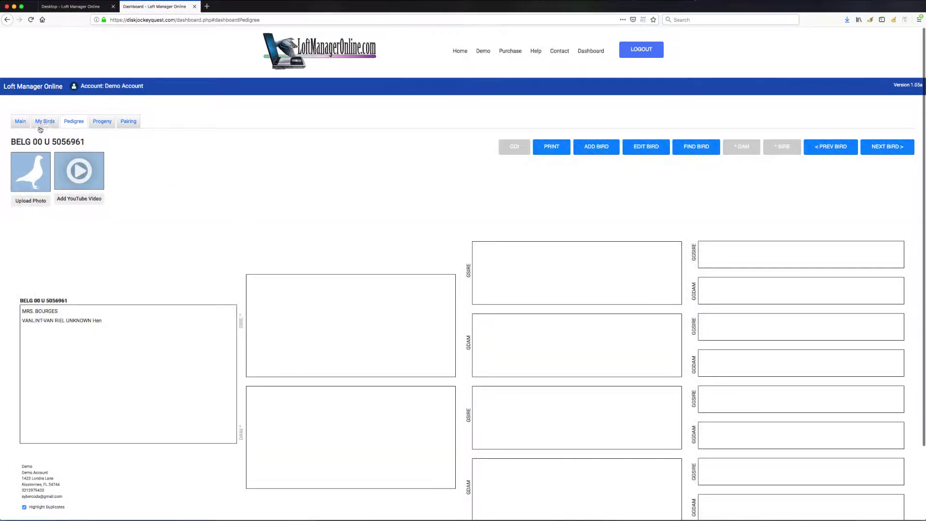
click(45, 121)
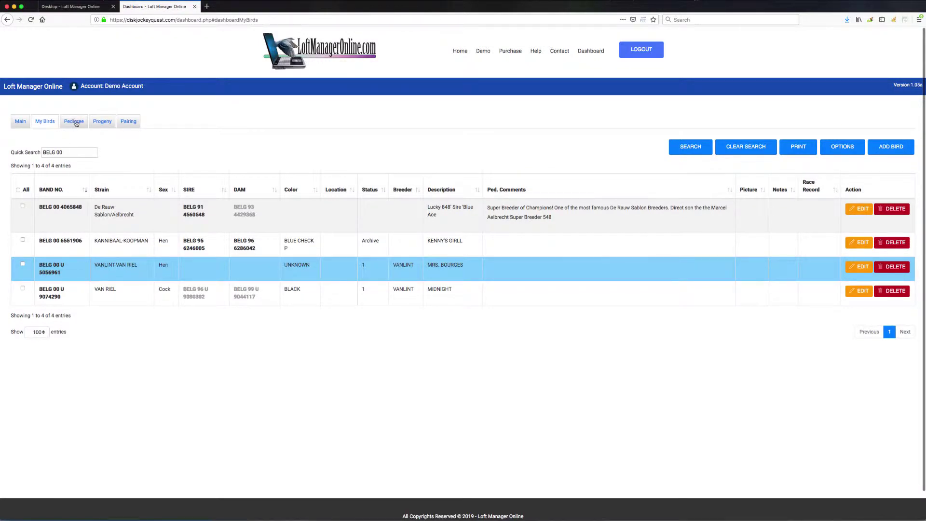
click(75, 121)
click(867, 145)
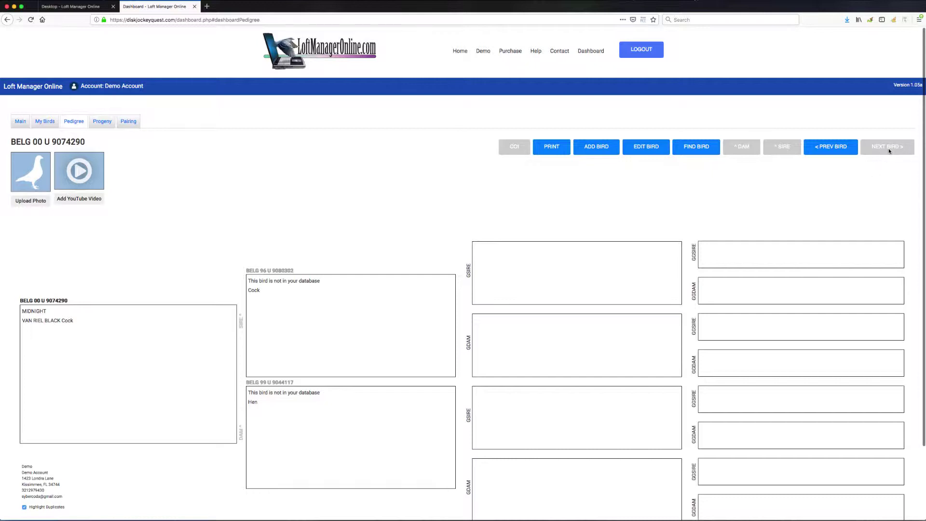
click(52, 126)
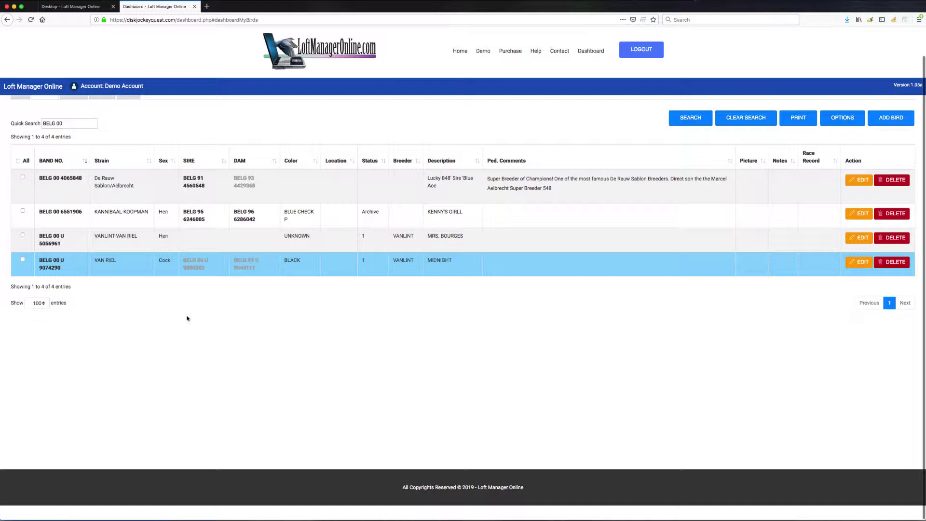
scroll(185, 277, up, 1)
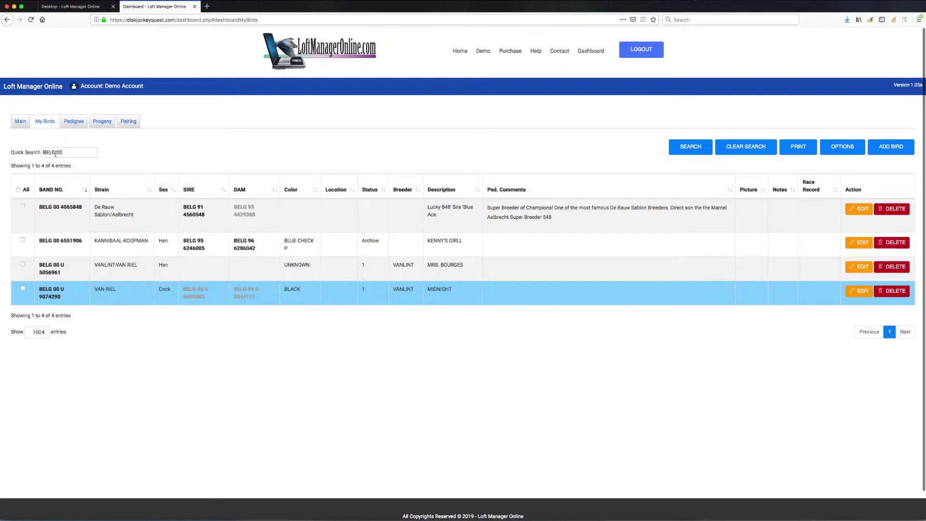
click(103, 122)
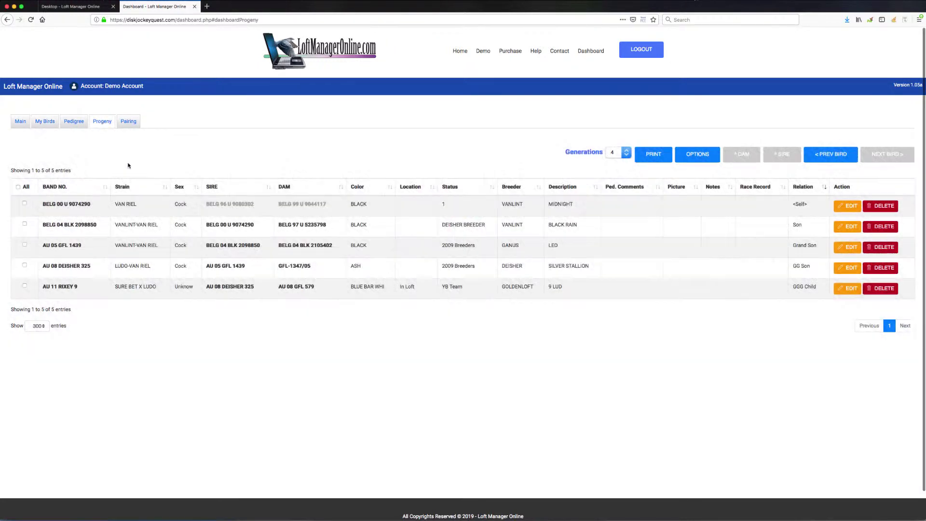
click(75, 123)
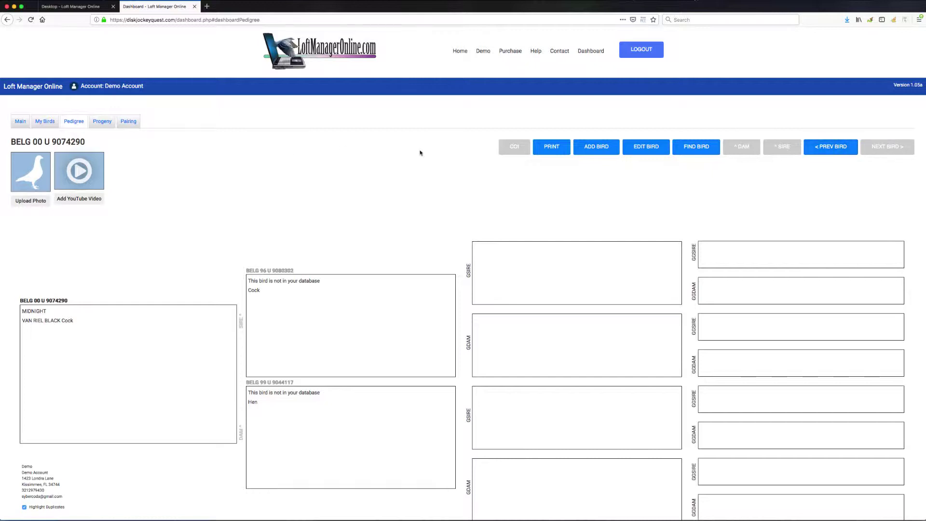
click(829, 147)
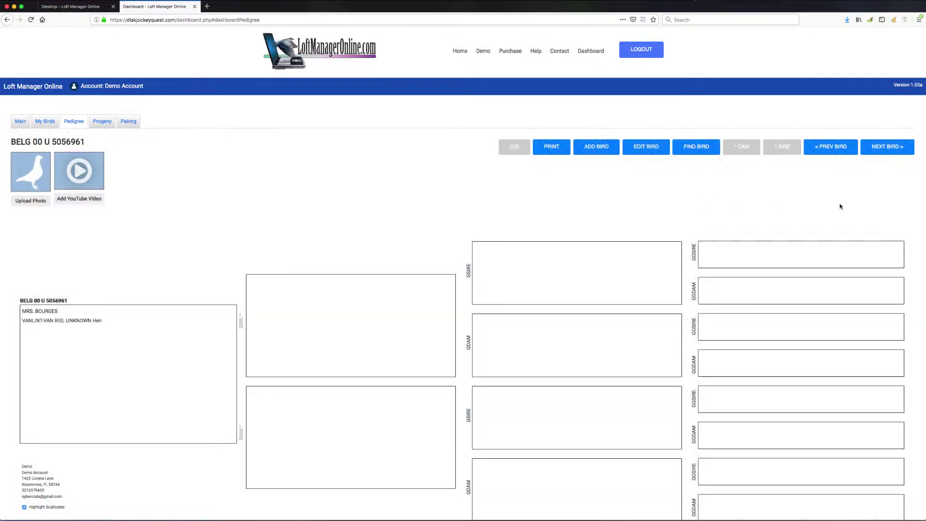
click(829, 147)
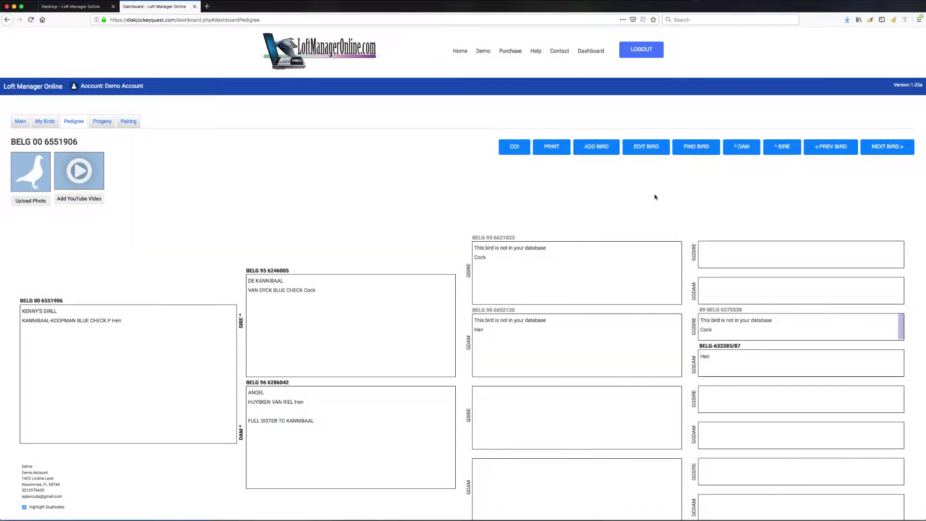
click(831, 147)
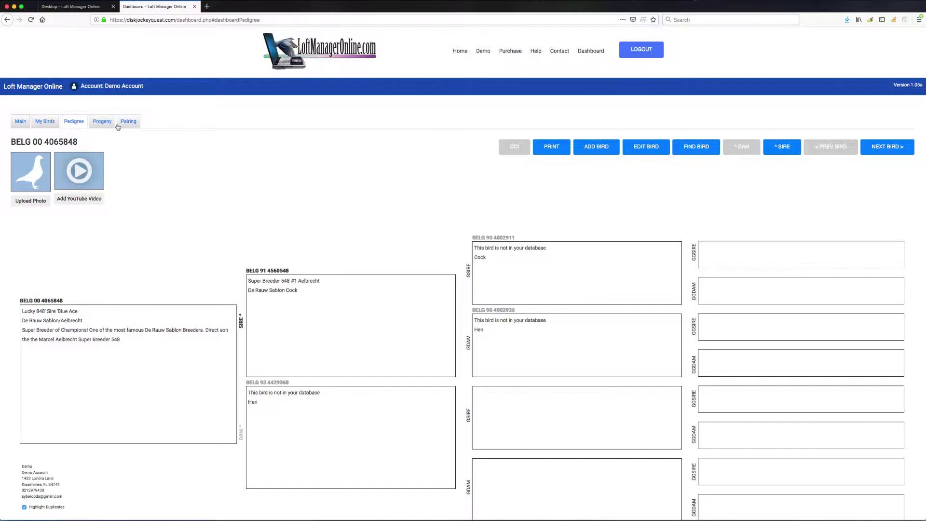
click(44, 122)
scroll(43, 174, up, 1)
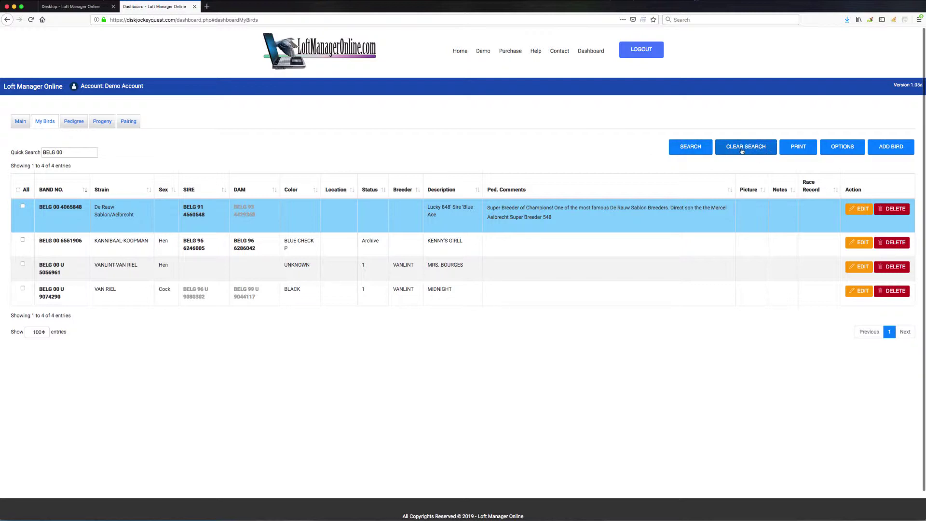
click(771, 150)
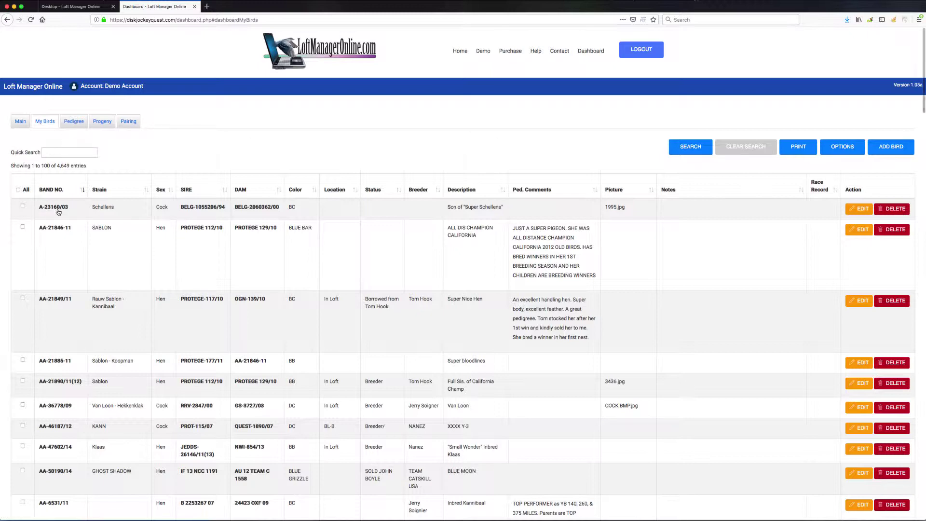
click(102, 121)
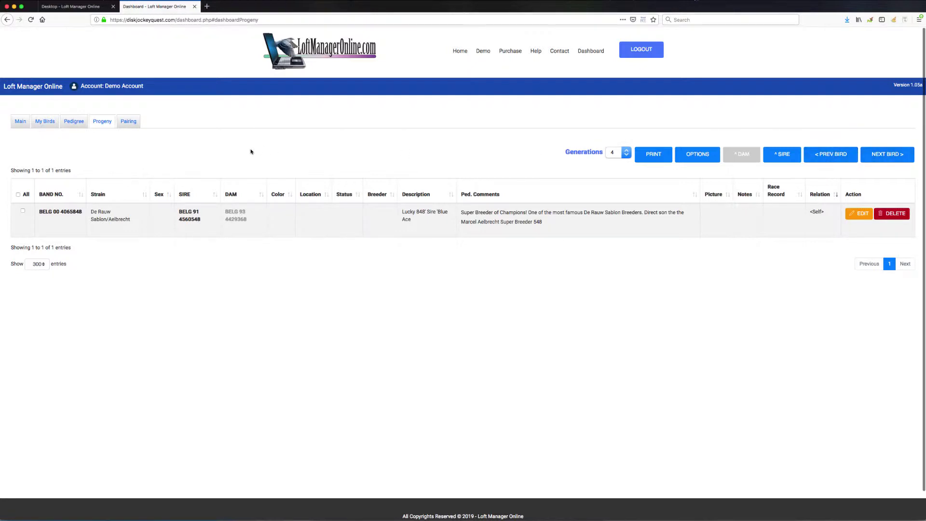
click(45, 121)
scroll(154, 208, up, 3)
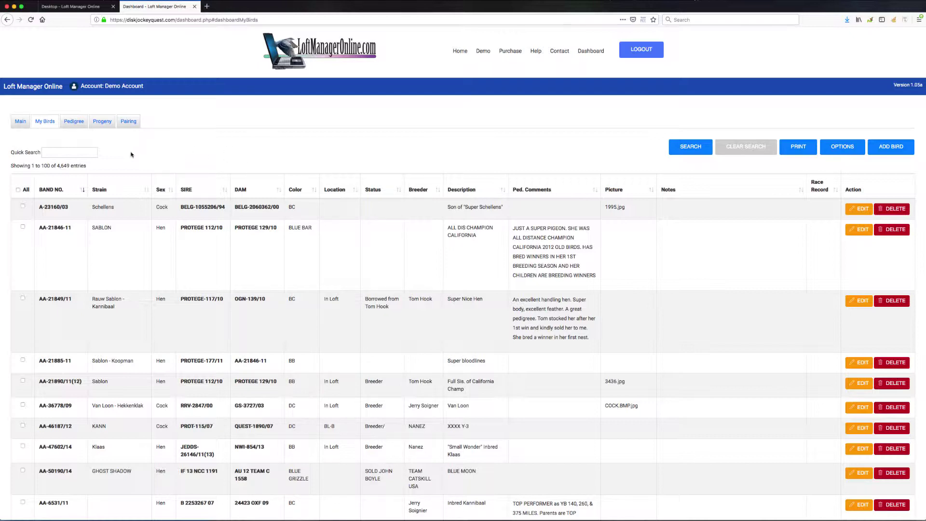
Step: Run a Bird Search scoped to my birds for colour 'BLUE', leaving 487 entries
click(686, 150)
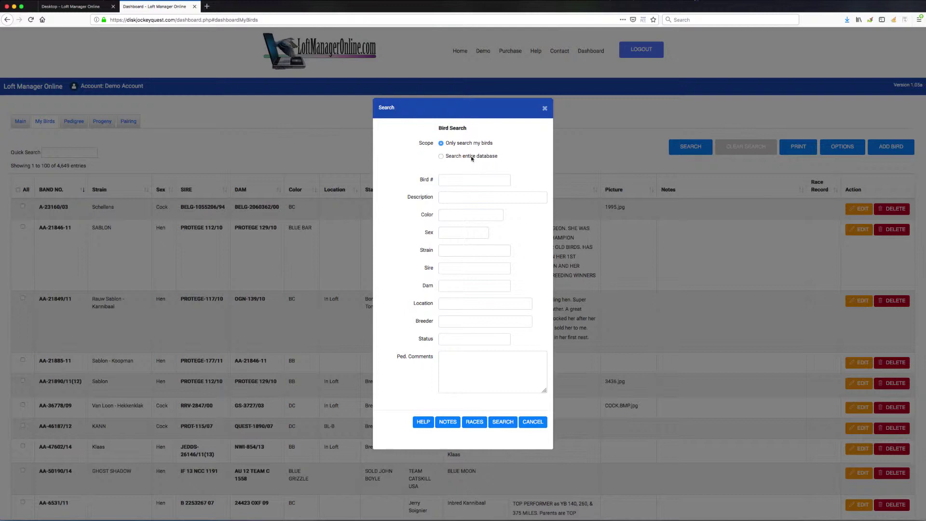
click(478, 158)
click(470, 144)
click(453, 217)
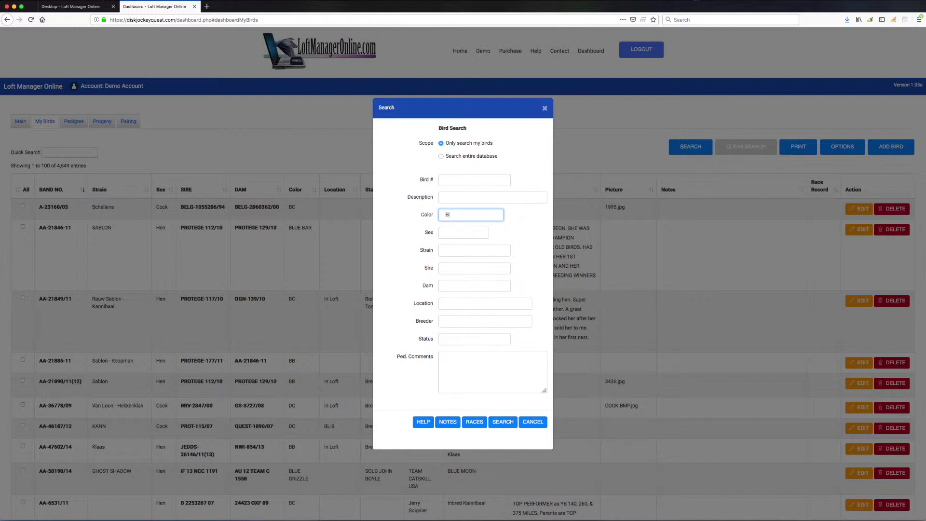
text(BLUE)
click(503, 423)
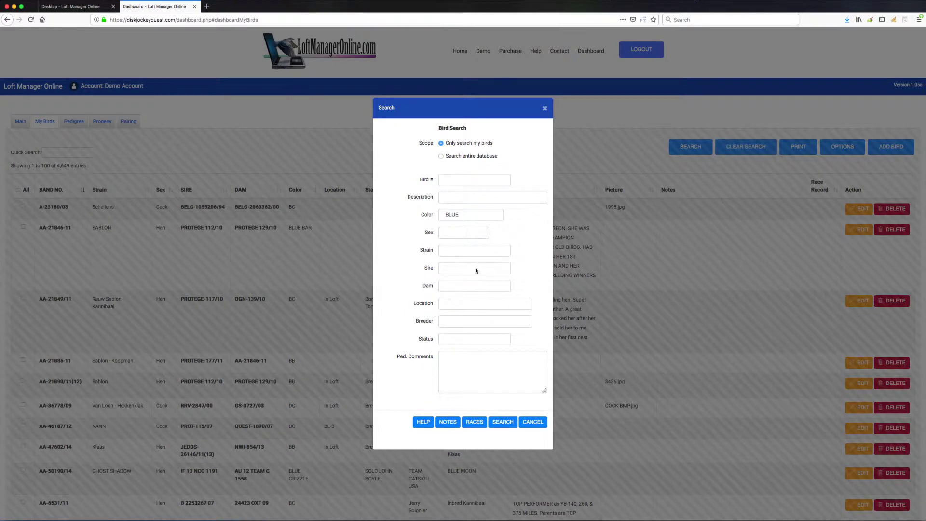
key(Return)
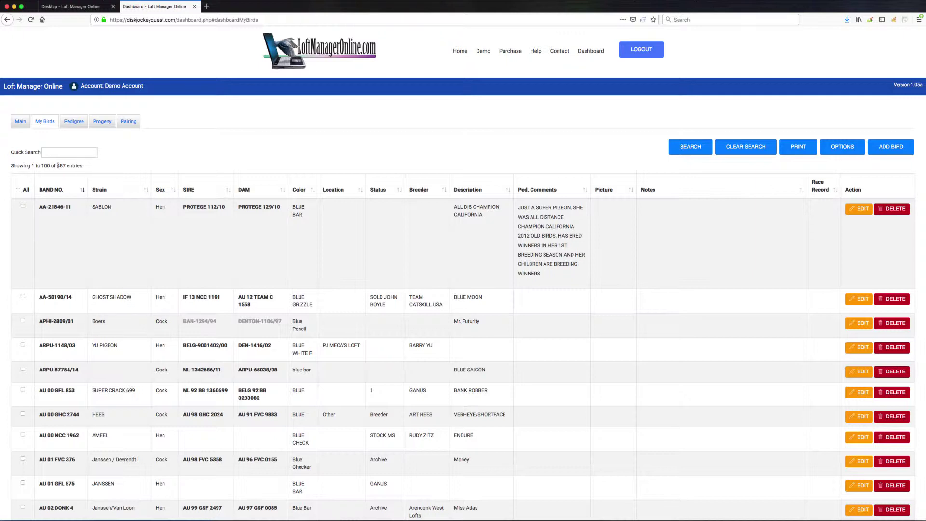
drag(57, 166, 83, 166)
scroll(306, 273, down, 3)
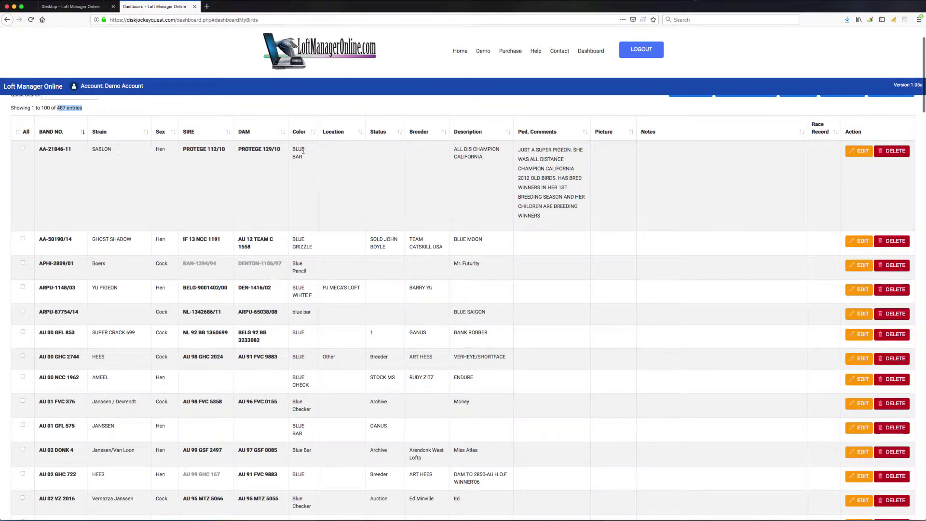
scroll(303, 151, down, 10)
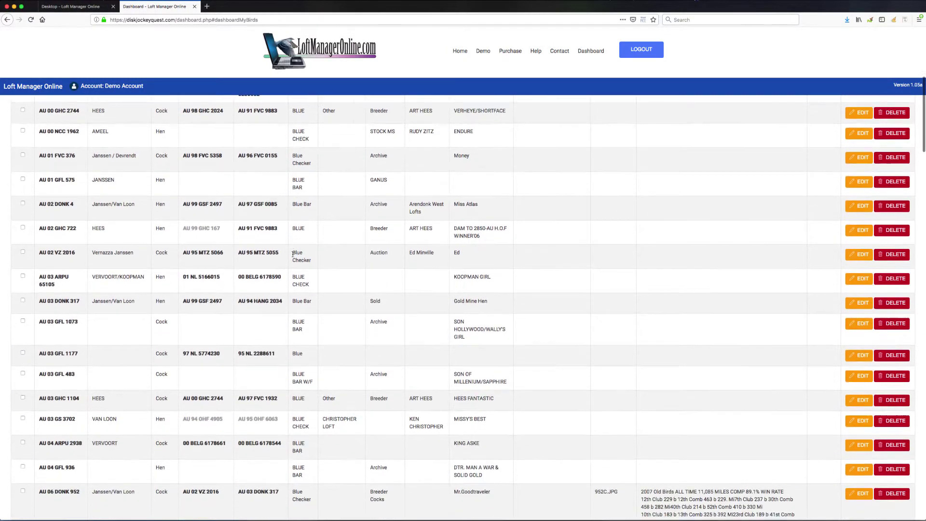
scroll(292, 255, down, 5)
scroll(293, 255, up, 8)
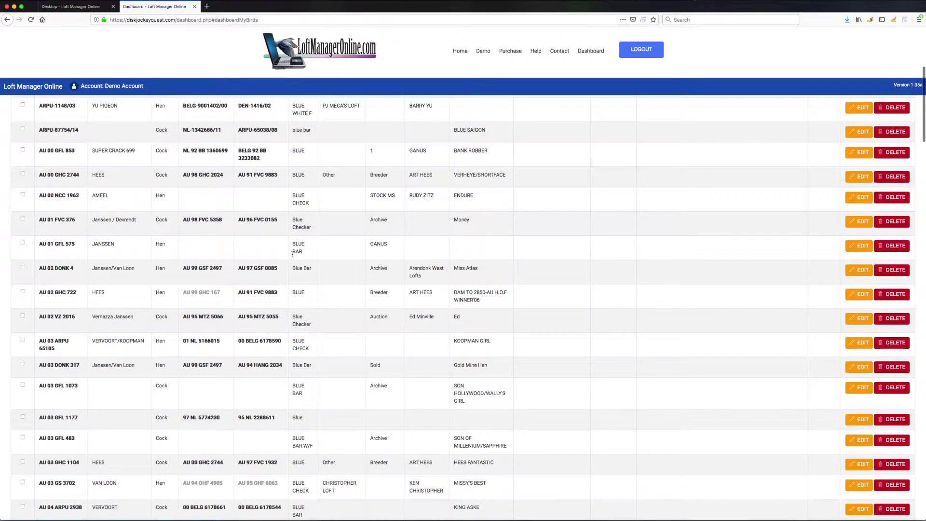
scroll(306, 260, up, 2)
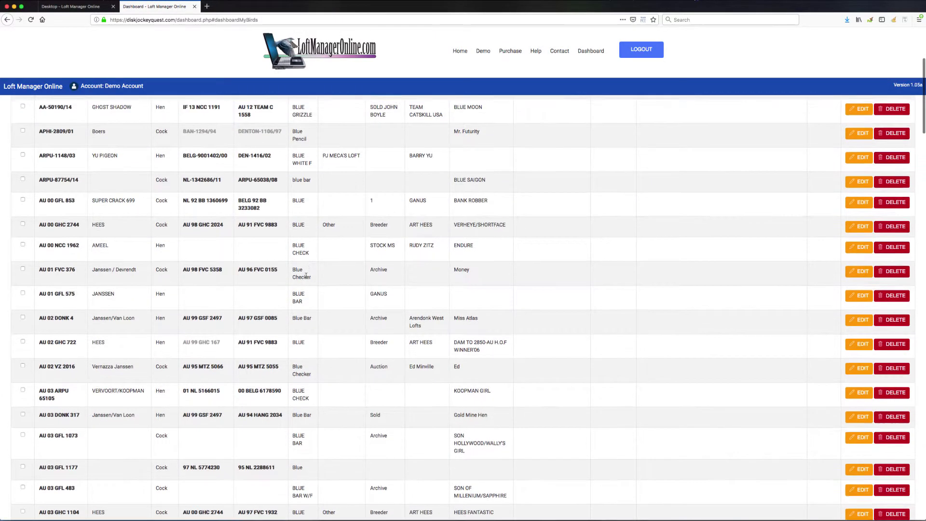
scroll(299, 268, up, 4)
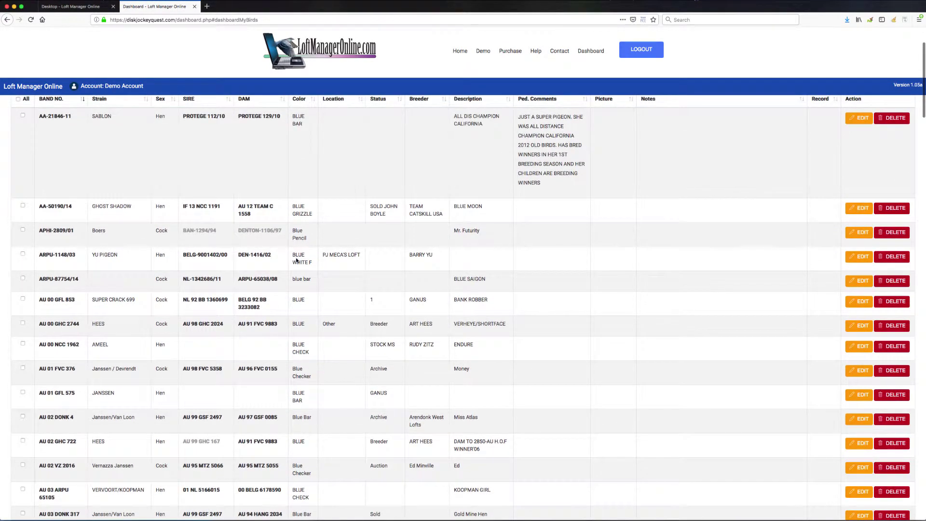
scroll(296, 261, up, 4)
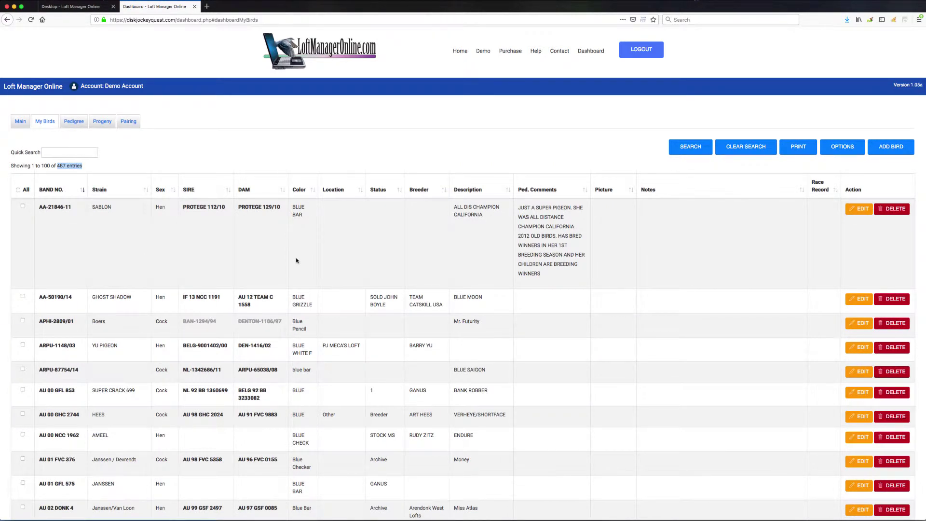
scroll(296, 261, down, 20)
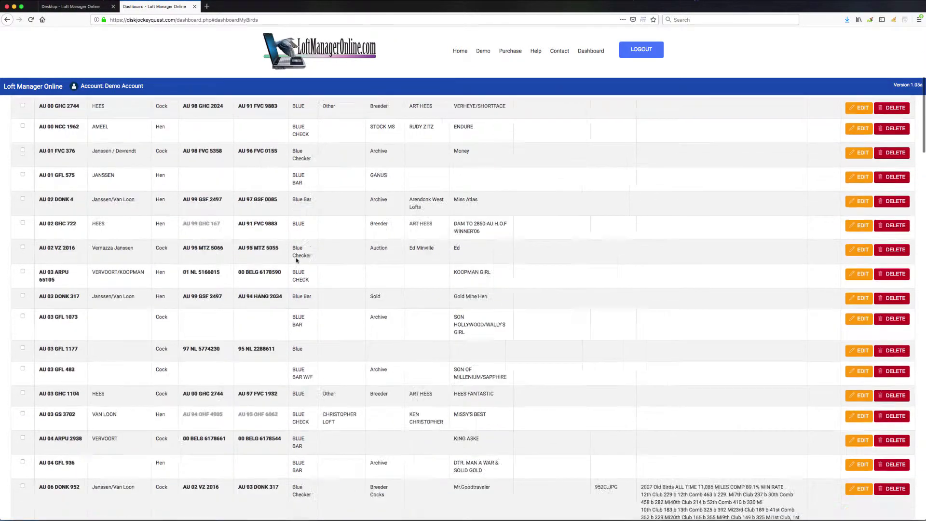
scroll(296, 260, up, 15)
scroll(296, 261, up, 10)
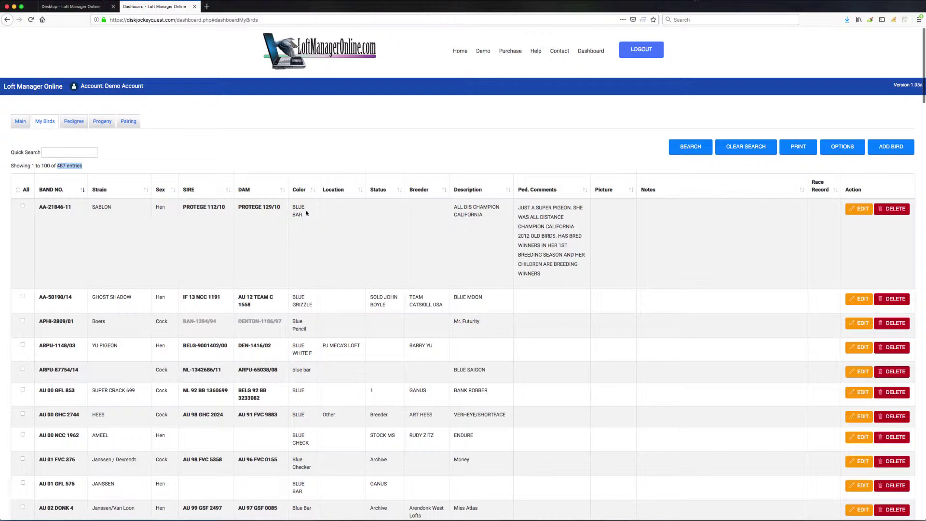
Step: Rerun the Bird Search for colour 'blue' and review the 237 matching birds
click(683, 151)
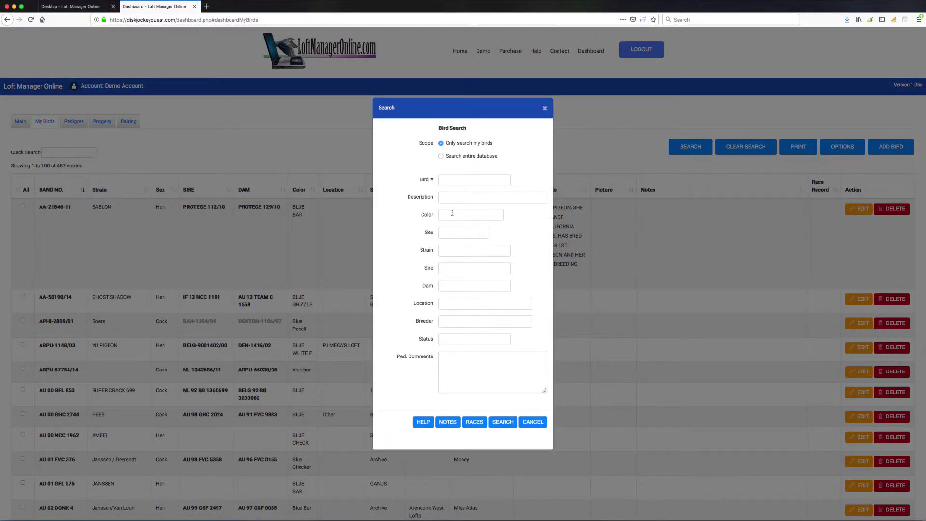
click(452, 213)
text(blue bar)
click(503, 423)
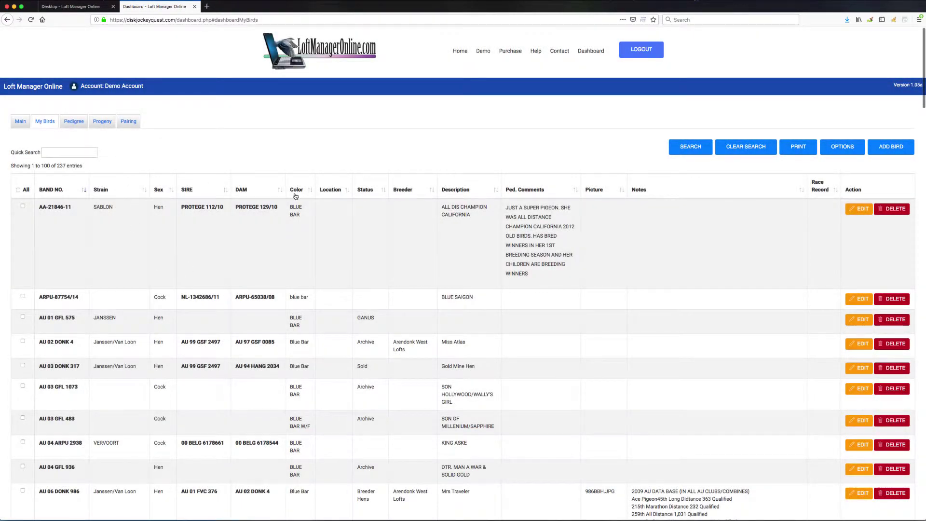
drag(56, 166, 86, 167)
scroll(299, 230, down, 5)
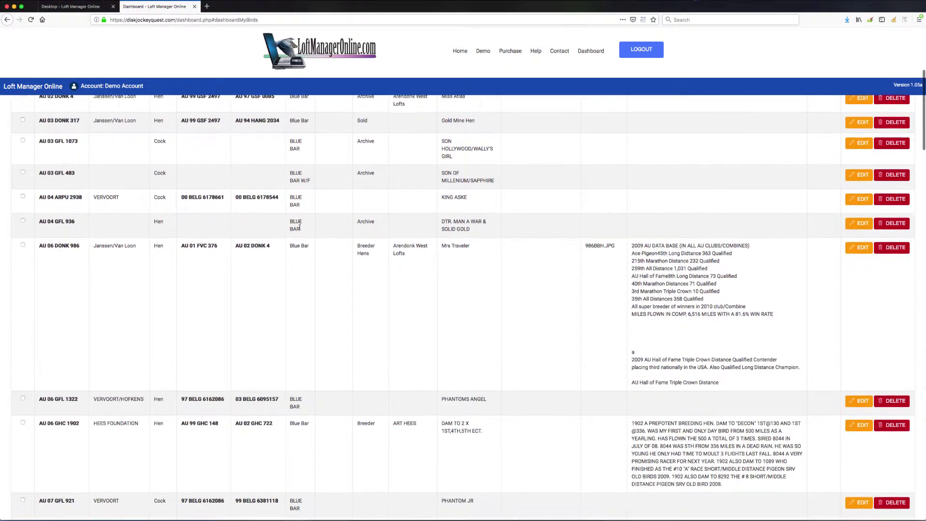
scroll(299, 227, down, 1)
scroll(300, 227, up, 1)
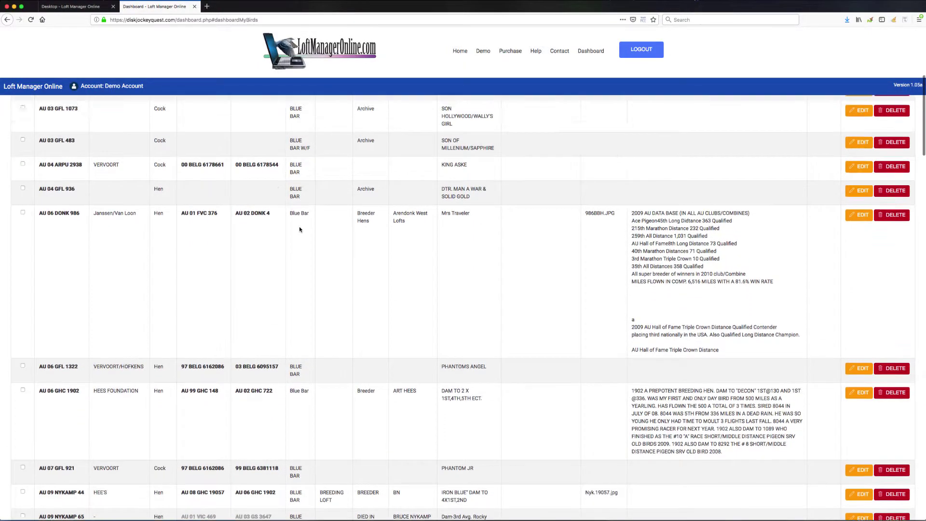
scroll(300, 227, up, 6)
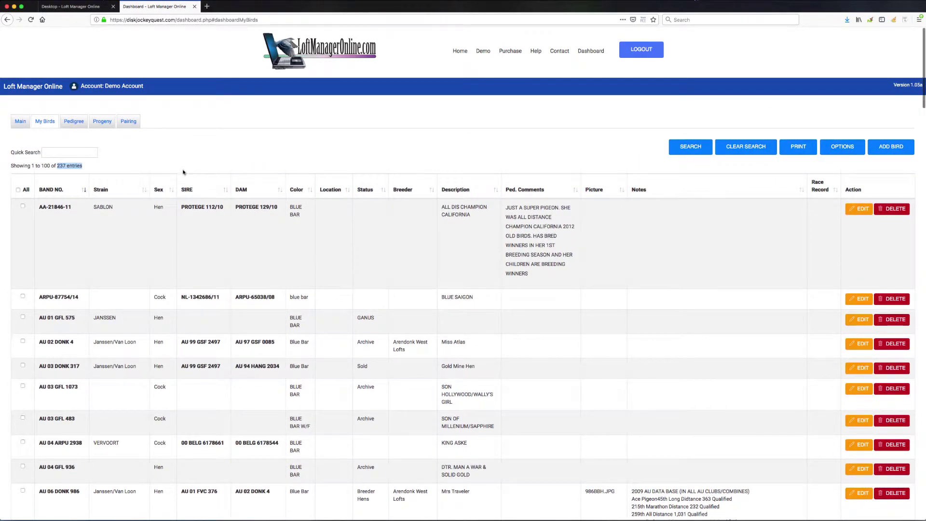
click(681, 152)
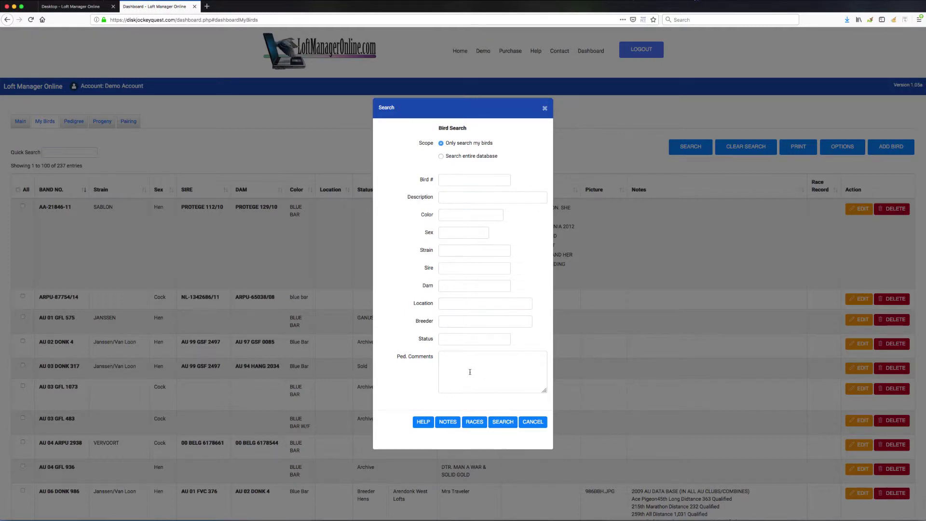
click(448, 422)
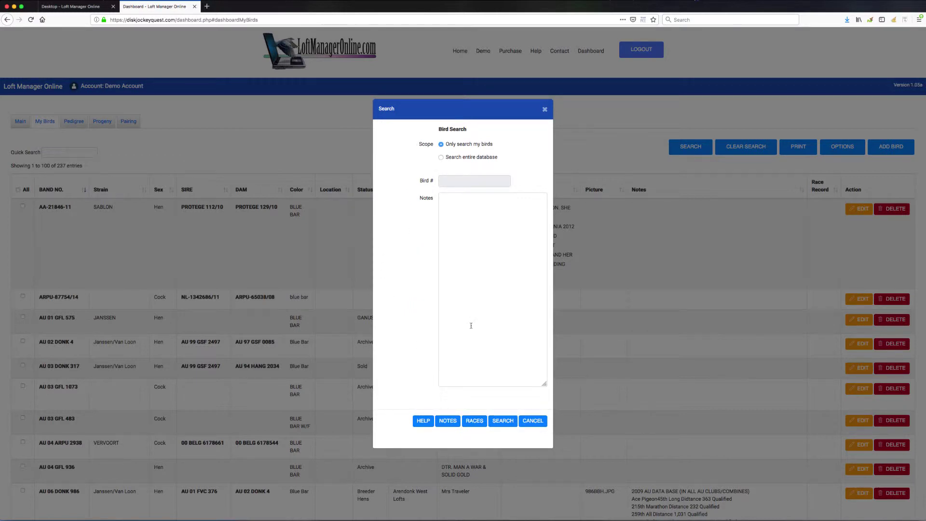
click(475, 421)
click(533, 421)
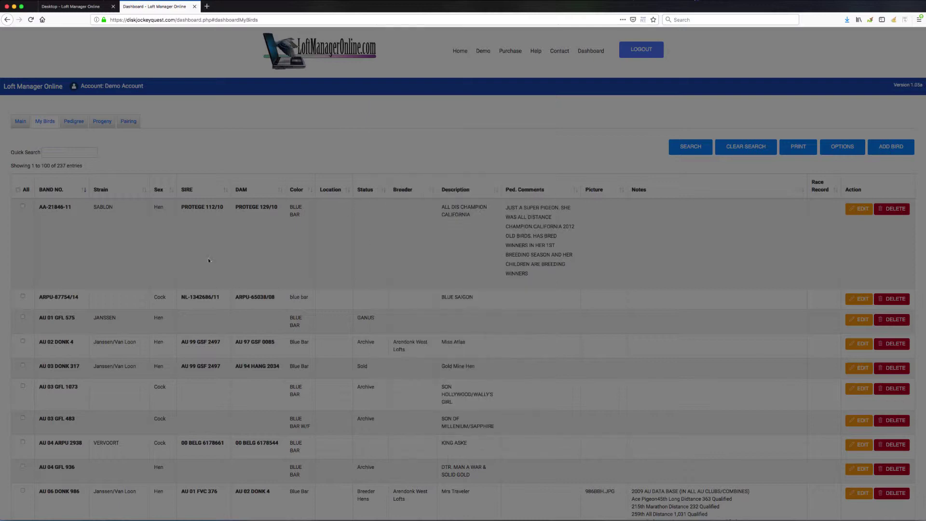
Step: Clear the filter, then search the entire database to list all 626,915 birds
click(747, 151)
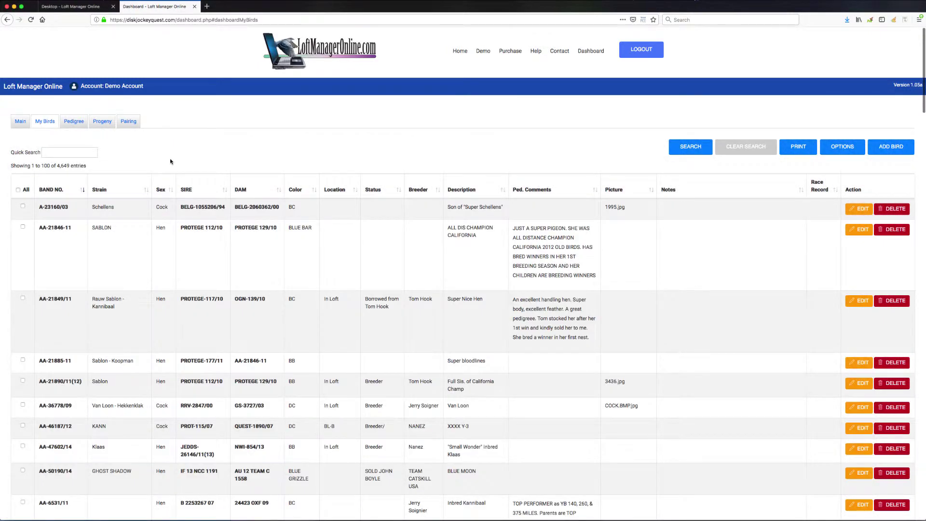
click(689, 150)
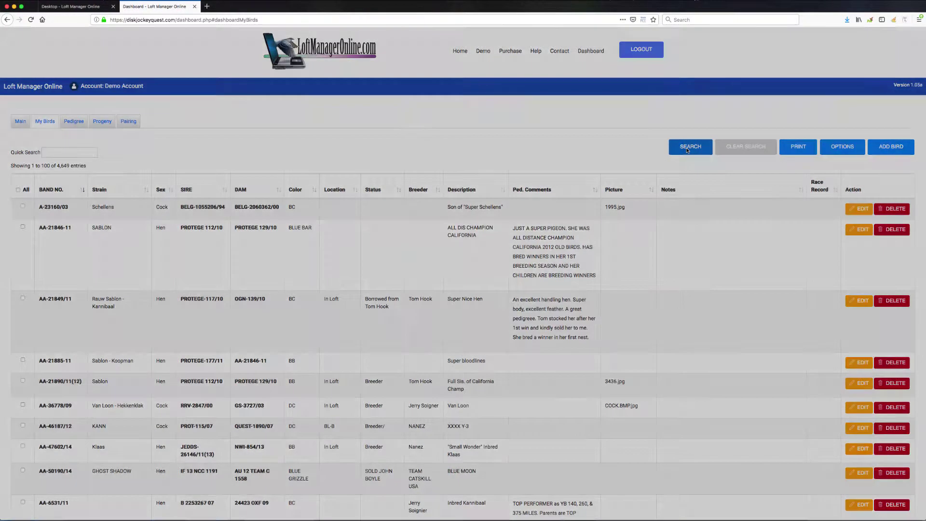
click(440, 157)
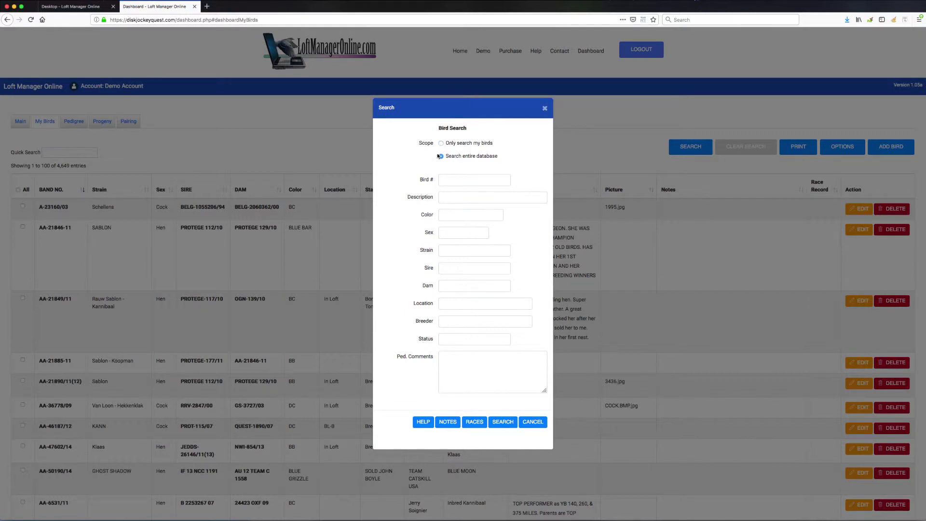
click(504, 423)
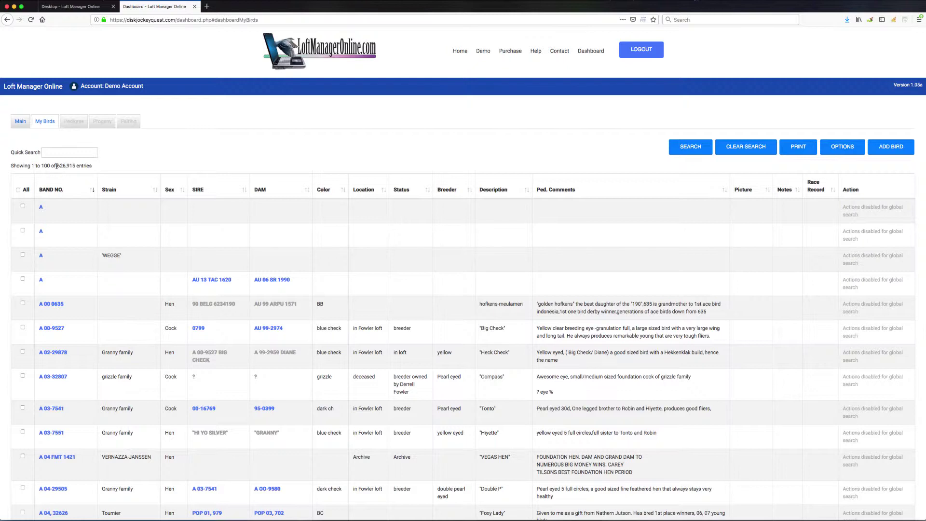
drag(57, 166, 92, 167)
click(221, 164)
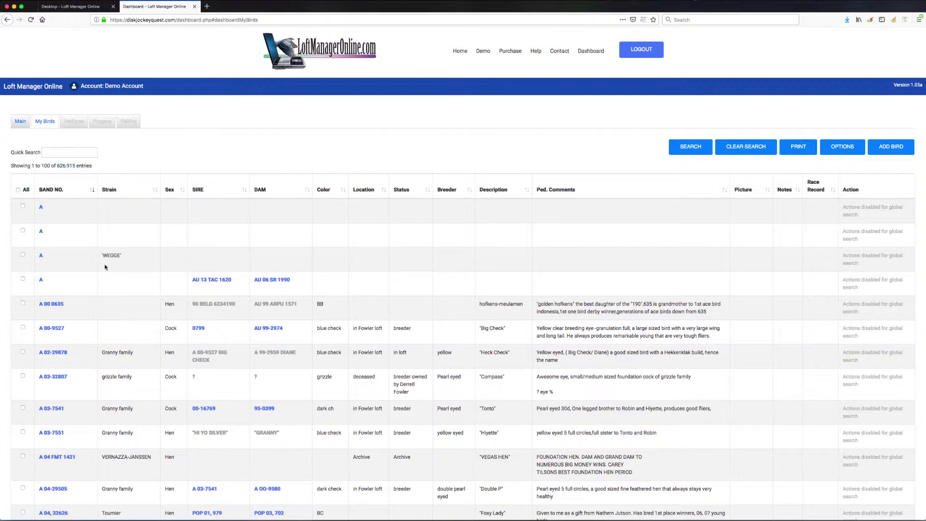
click(51, 329)
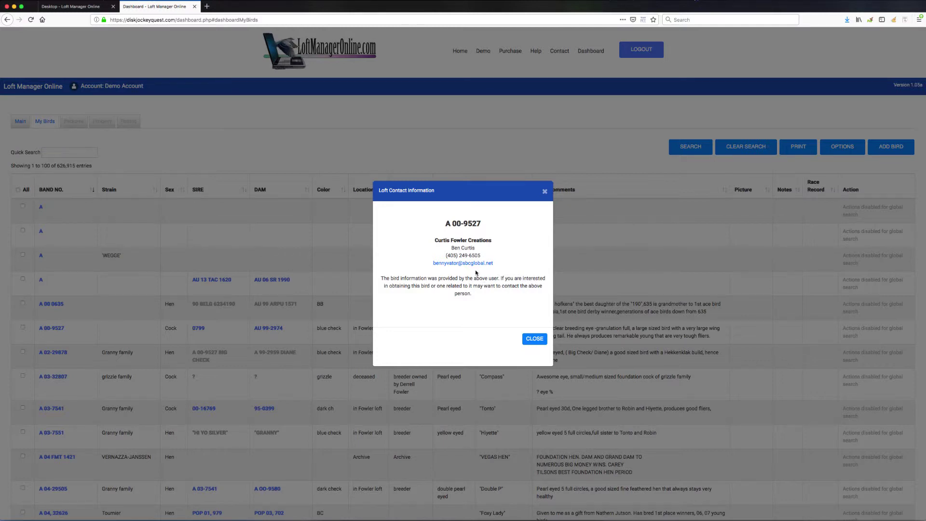
click(534, 339)
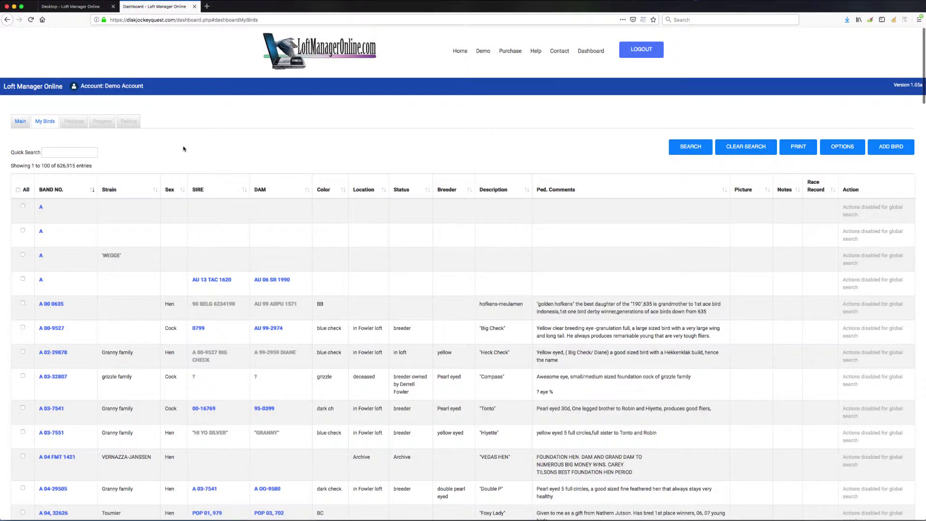
scroll(183, 154, down, 6)
scroll(182, 153, down, 3)
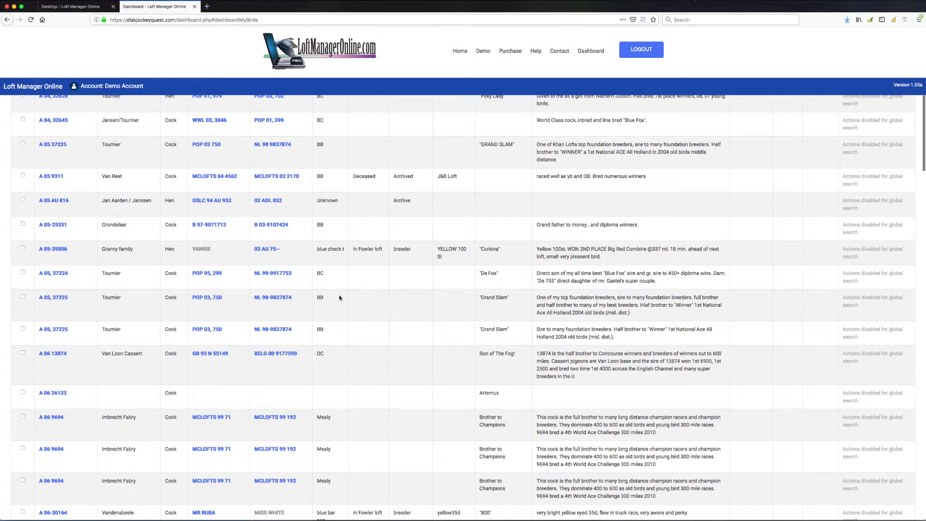
scroll(340, 298, down, 5)
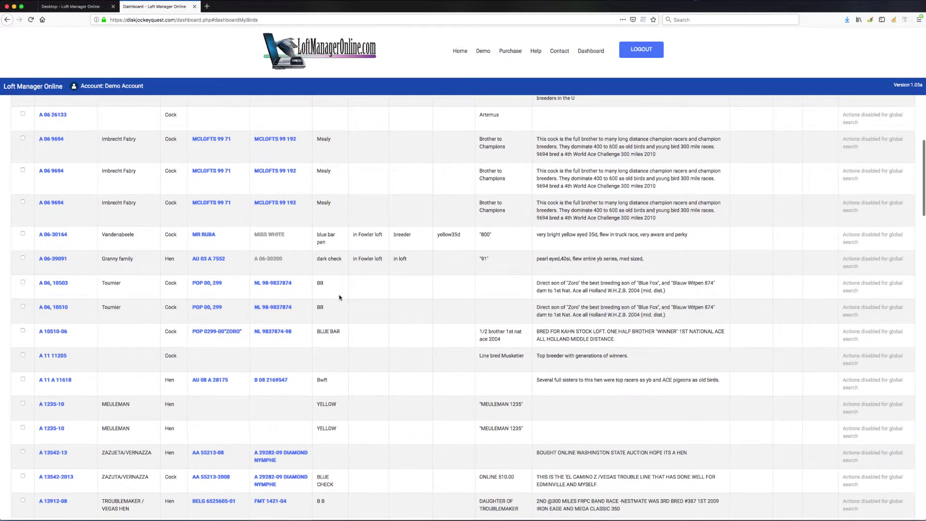
scroll(340, 298, down, 5)
scroll(340, 298, down, 10)
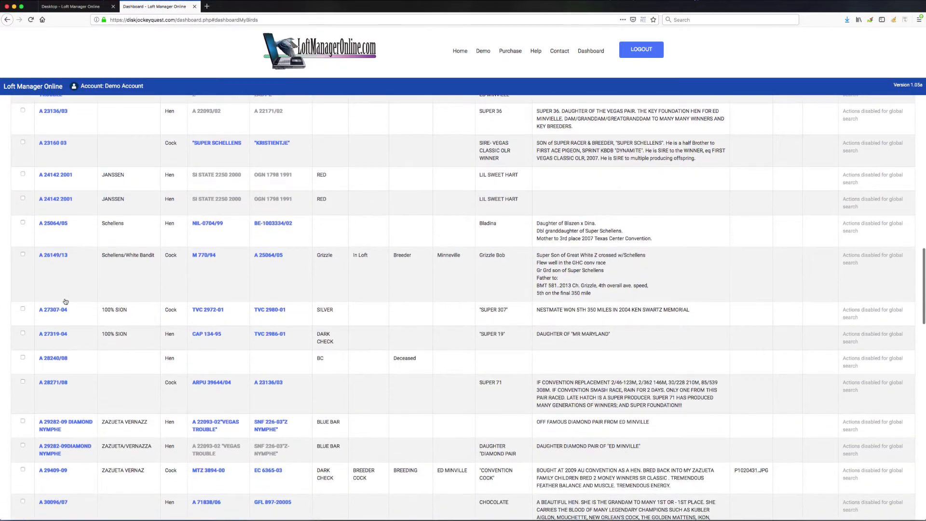
click(53, 255)
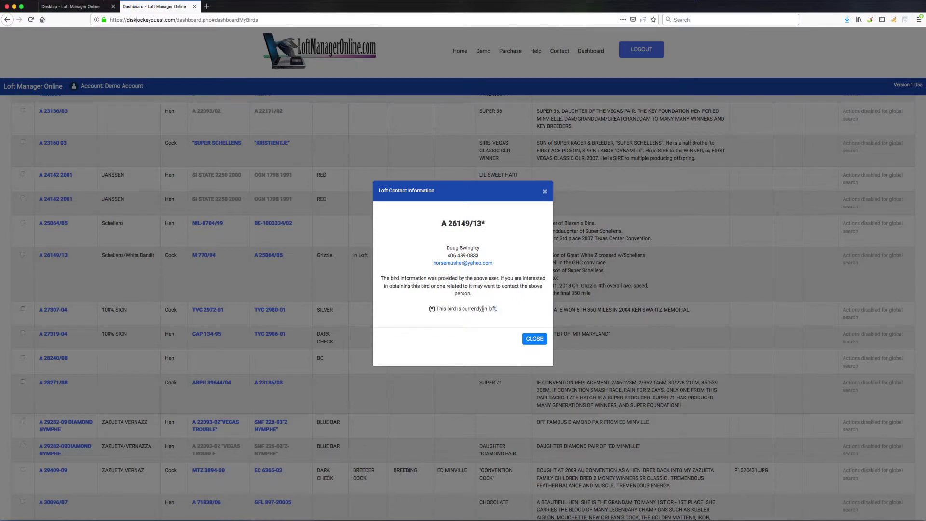
drag(483, 309, 427, 311)
click(428, 311)
drag(488, 225, 485, 224)
click(448, 225)
click(527, 338)
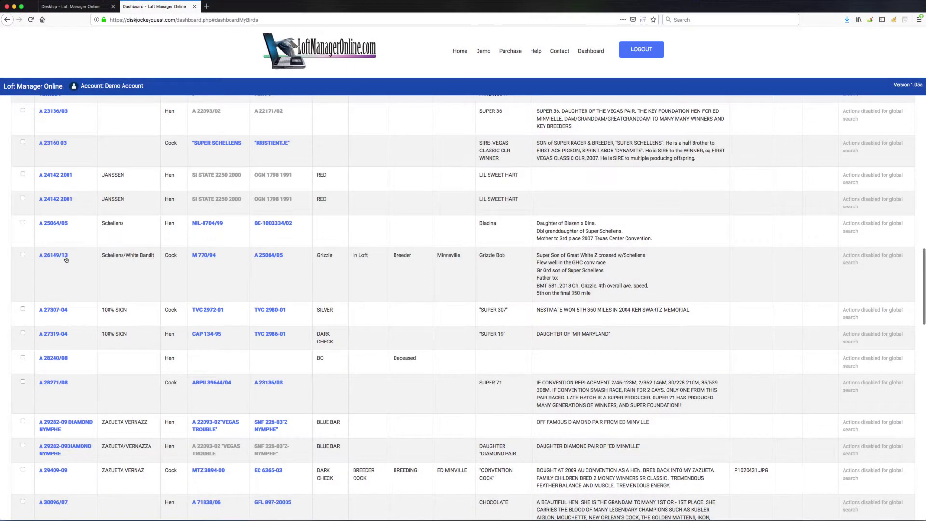
drag(379, 261, 356, 257)
scroll(365, 281, up, 20)
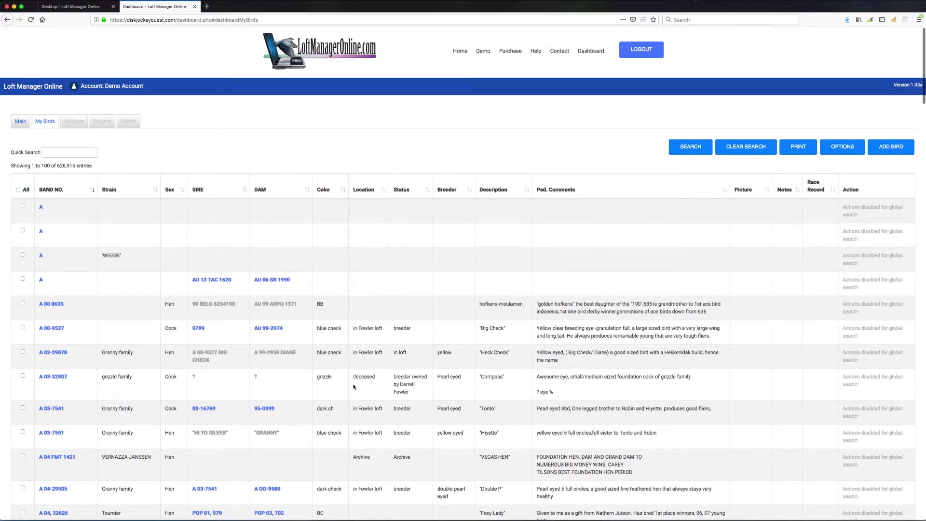
scroll(353, 384, down, 6)
scroll(354, 382, down, 15)
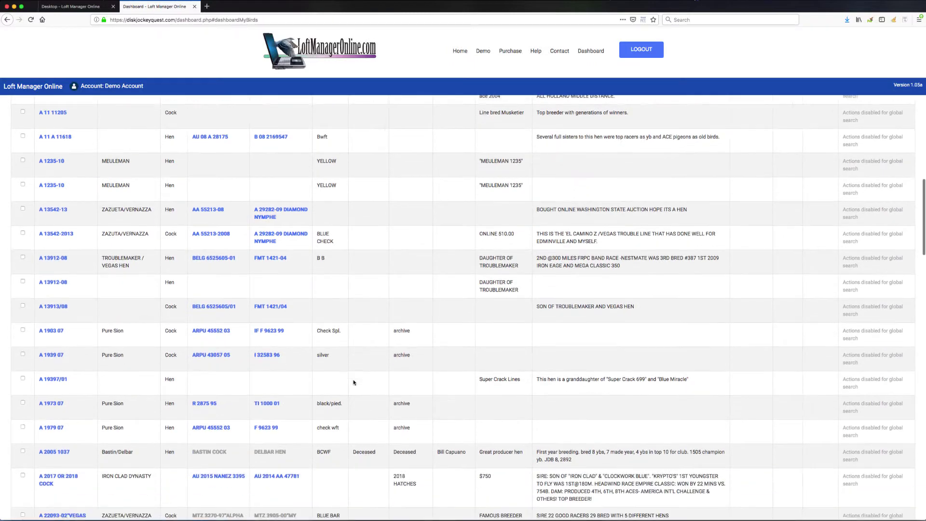
scroll(354, 382, down, 2)
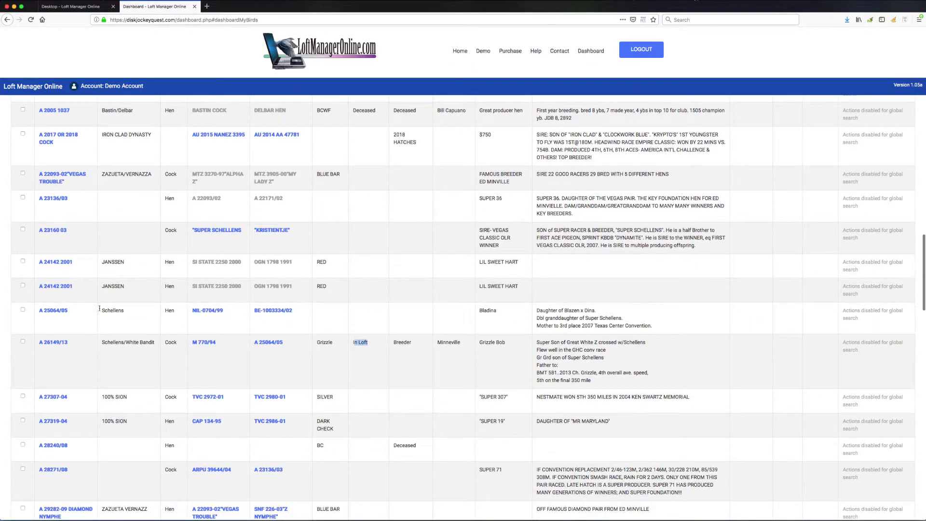
click(57, 312)
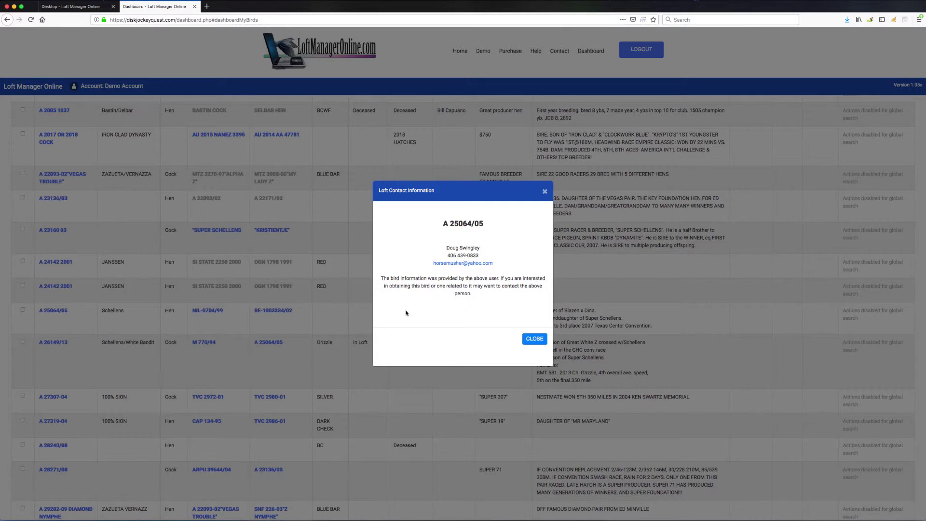
click(537, 339)
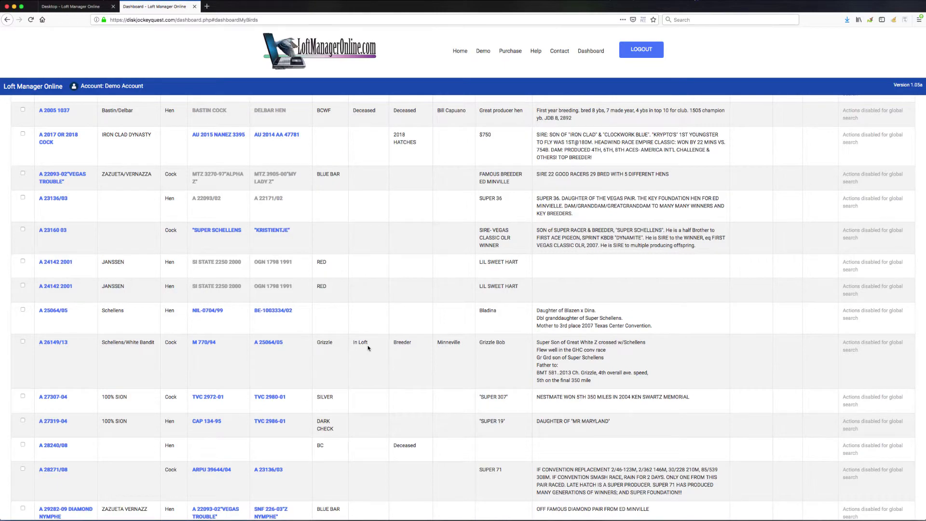
scroll(368, 348, up, 15)
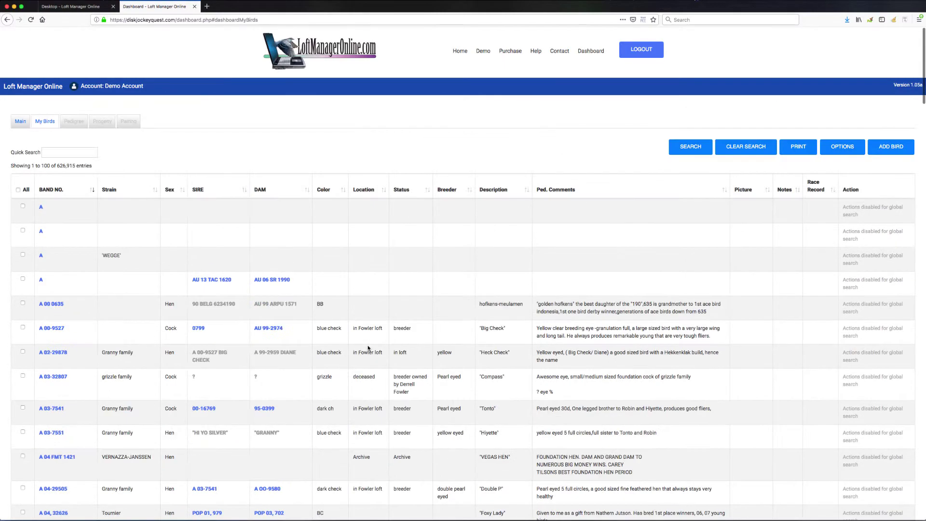
Step: Search the database with location 'In Lo', narrowing results to 34,420 entries
click(691, 147)
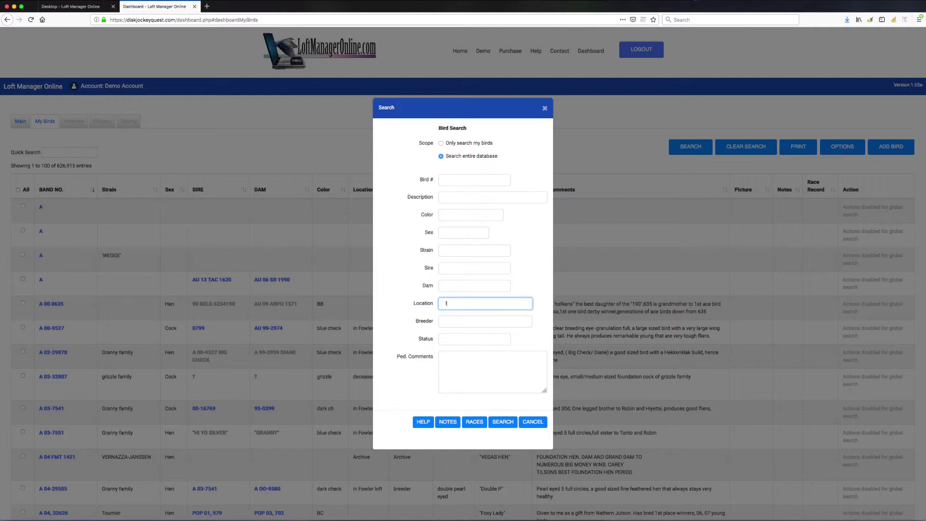
text(In Loft)
click(503, 422)
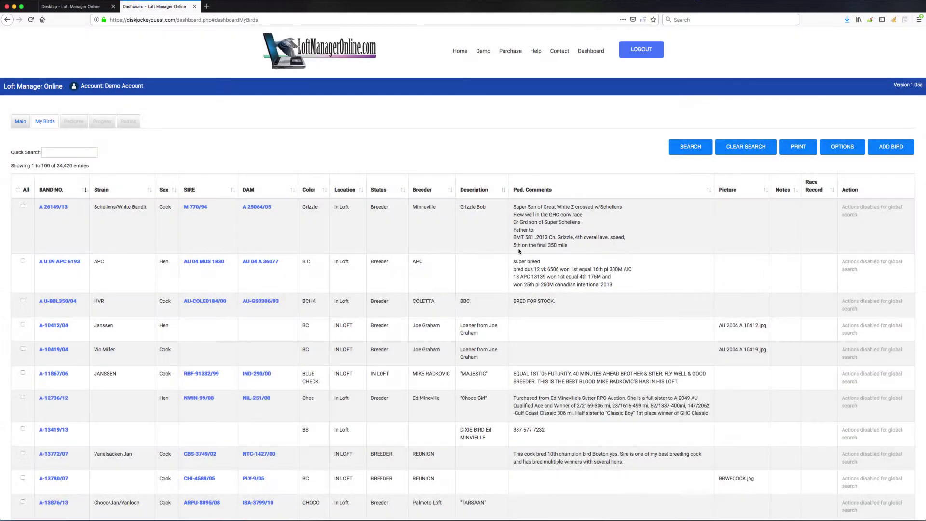
Step: View and close owner contacts for bands A-10412/04 and A U 09 APC 6193, then clear the search
scroll(367, 251, down, 3)
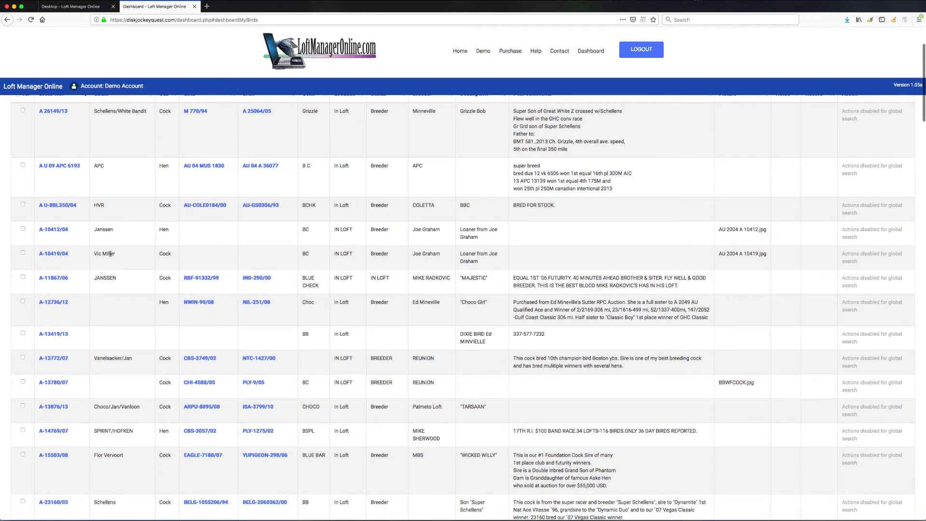
click(57, 230)
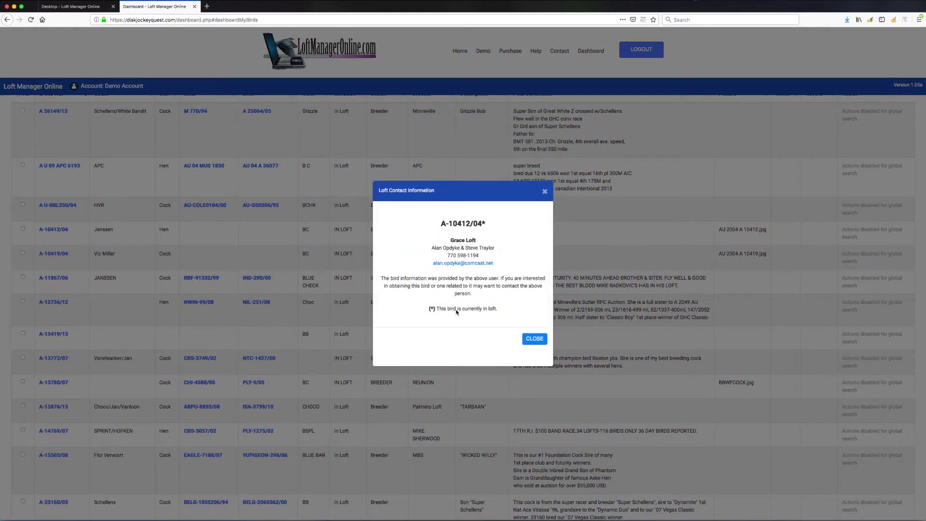
click(533, 338)
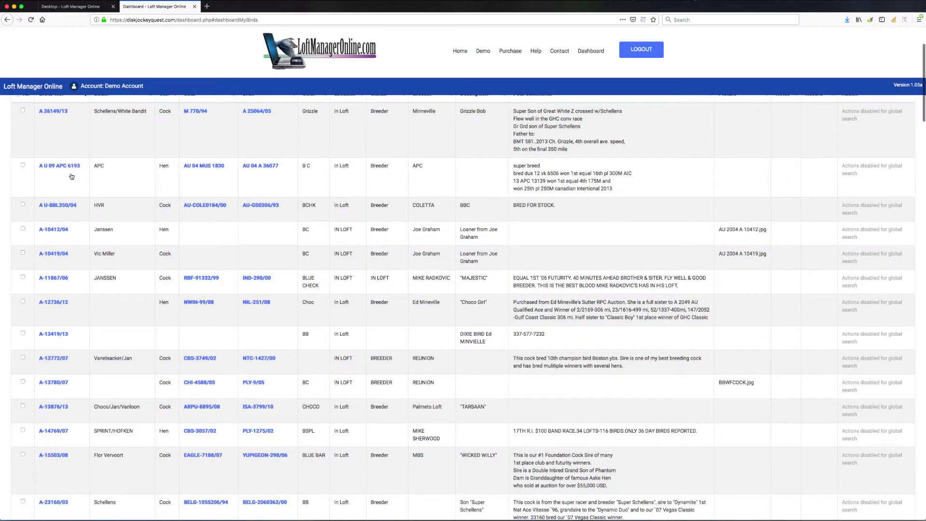
click(63, 166)
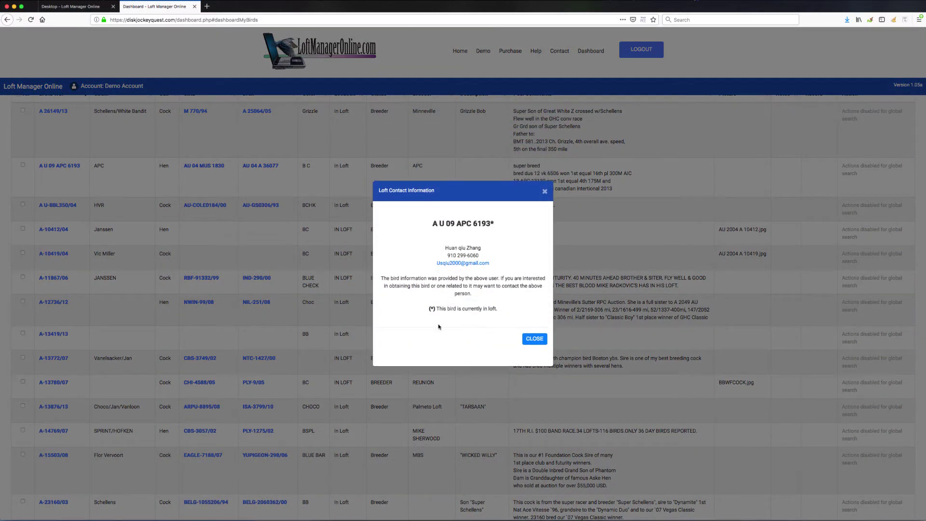
click(534, 340)
scroll(447, 245, up, 3)
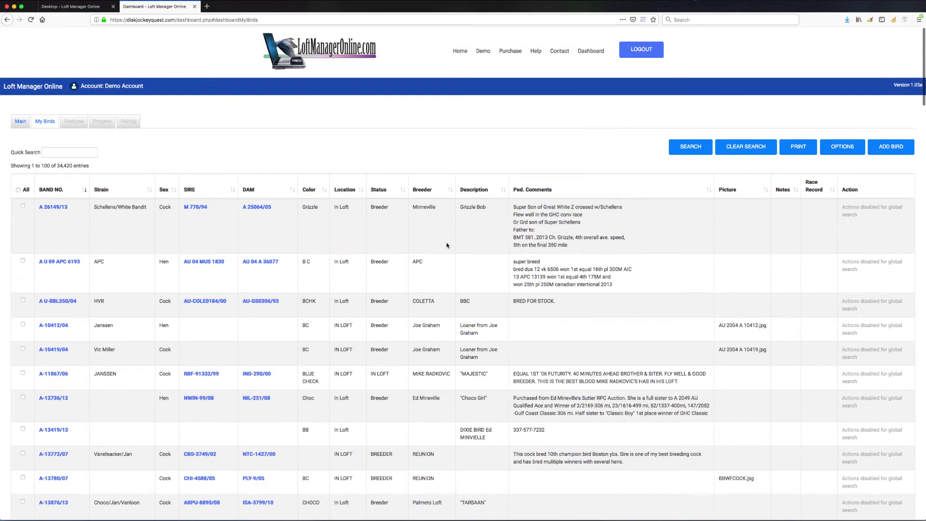
click(742, 143)
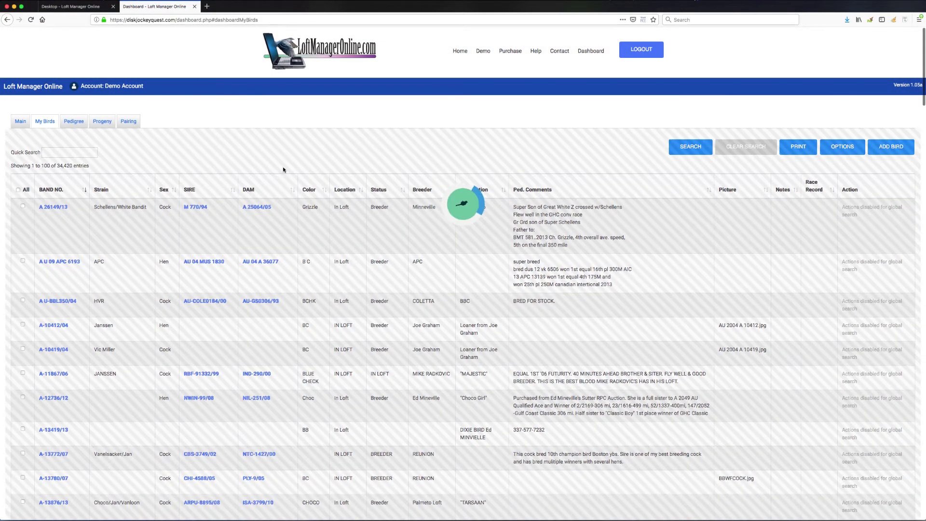